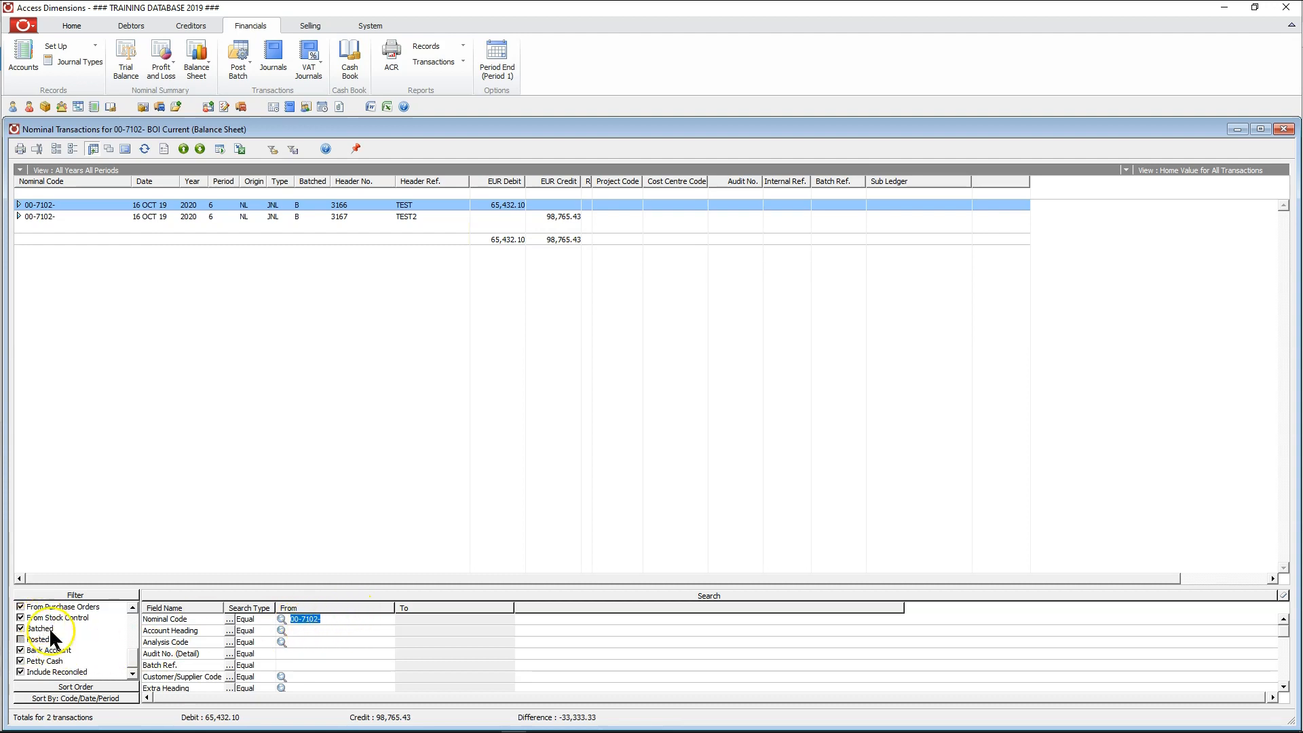
Look through the remaining filter options of the BOI Current nominal transactions list and close the list.
left_click(129, 650)
mouse_move(129, 650)
left_mouse_down()
mouse_move(128, 628)
mouse_move(129, 656)
left_mouse_up()
left_click(1283, 129)
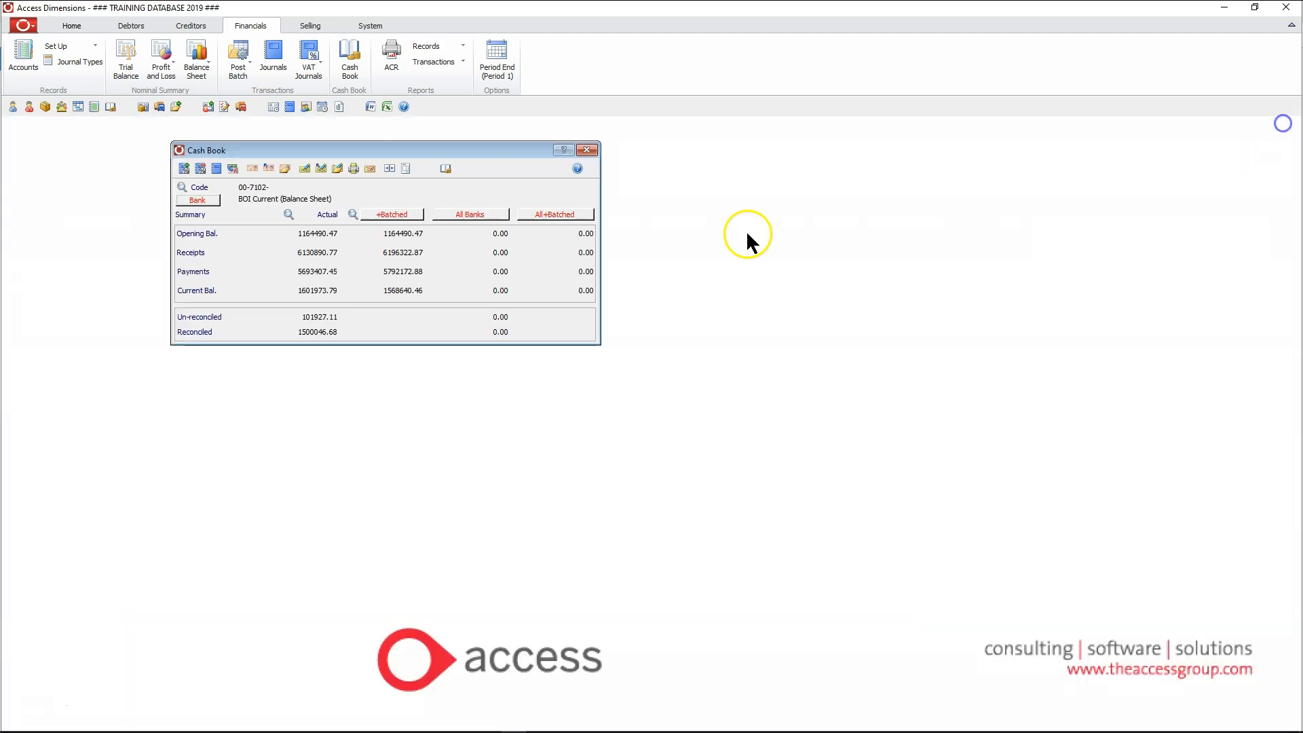
Show the AIB Mon Euro account in the Cash Book and calculate its batched, all-banks and all-plus-batched balances.
left_click(479, 216)
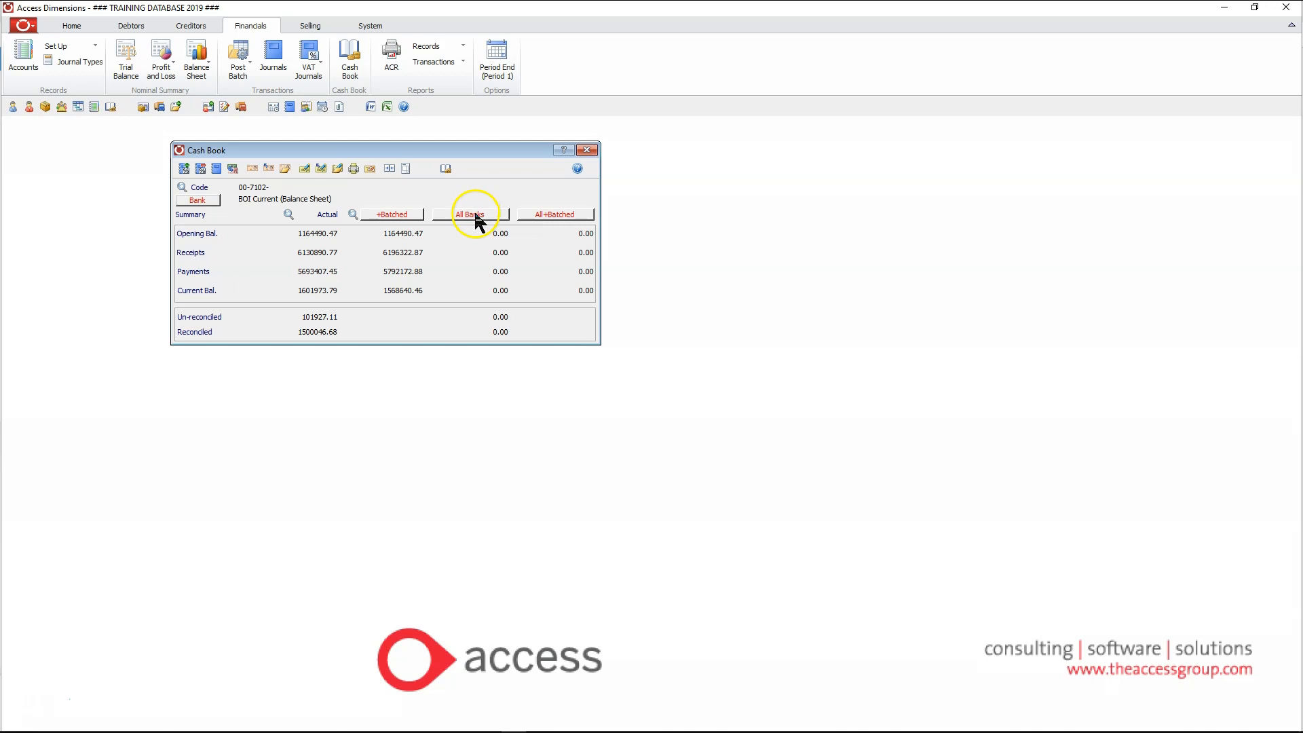
left_click(182, 186)
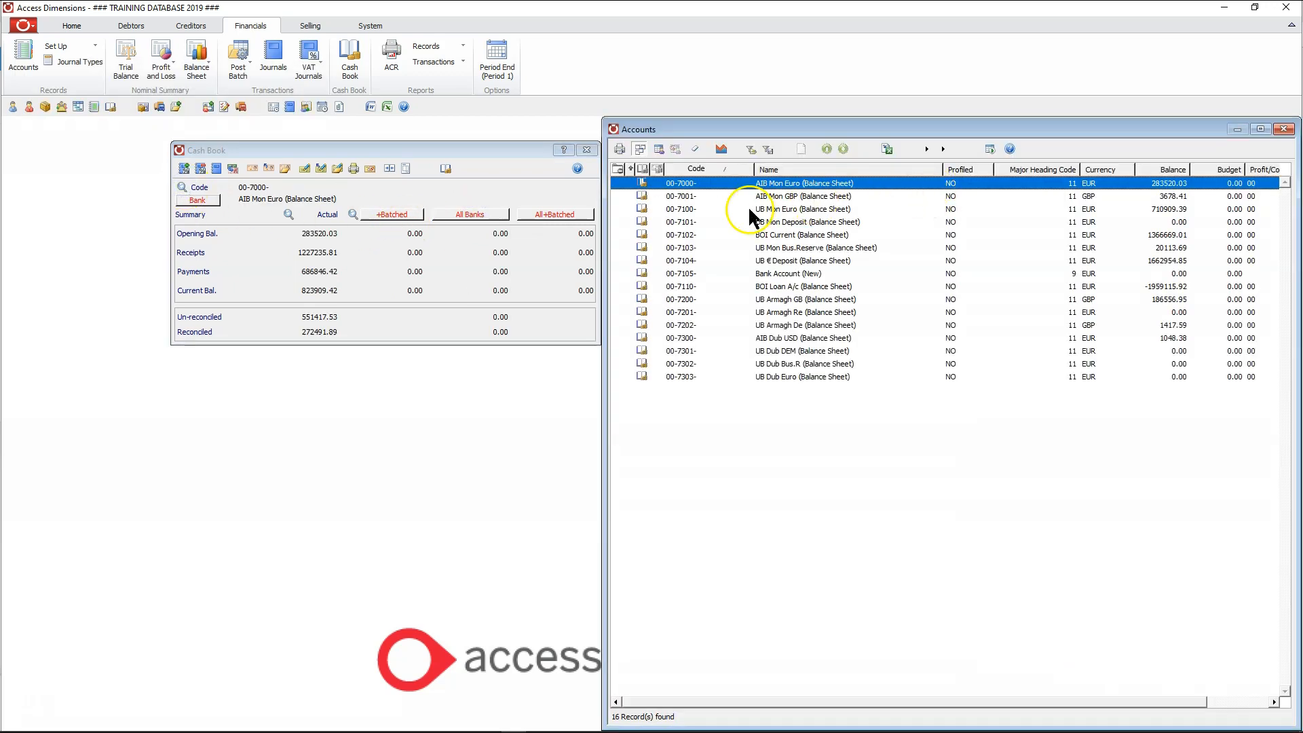
left_click(487, 205)
left_click(416, 216)
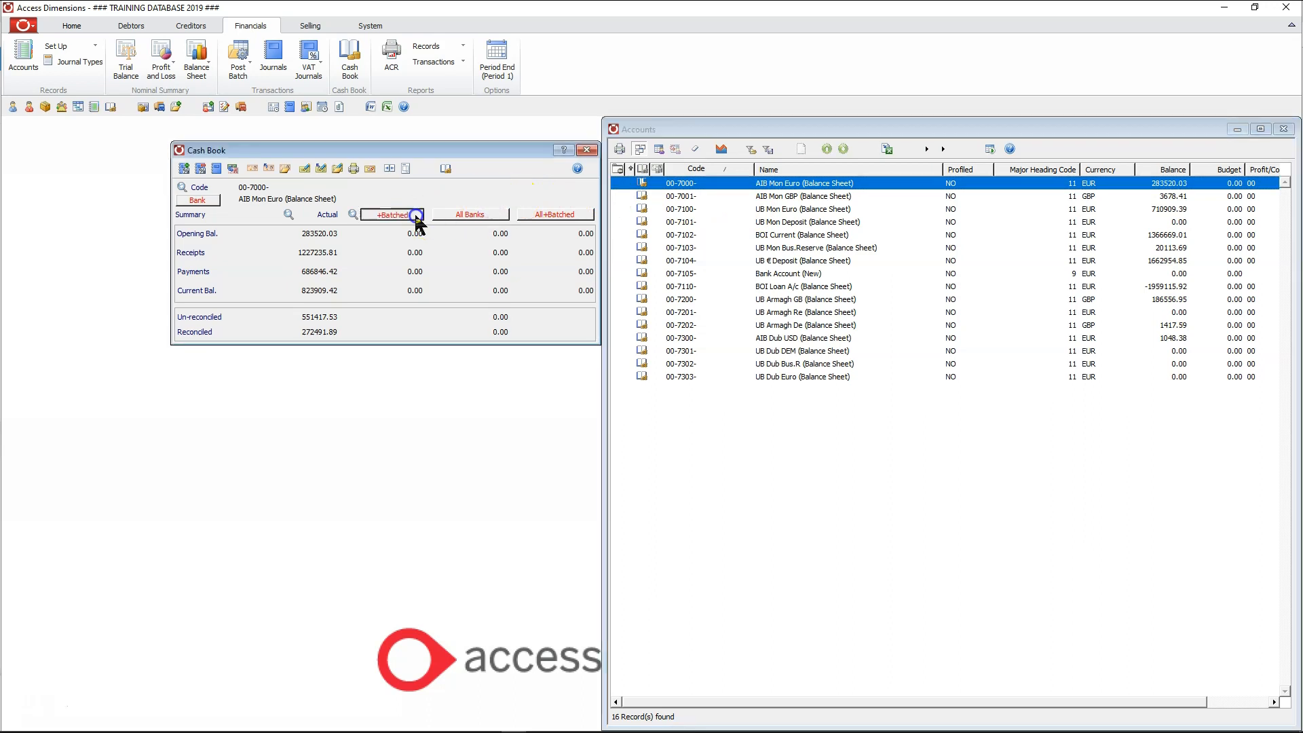
left_click(466, 215)
left_click(1283, 129)
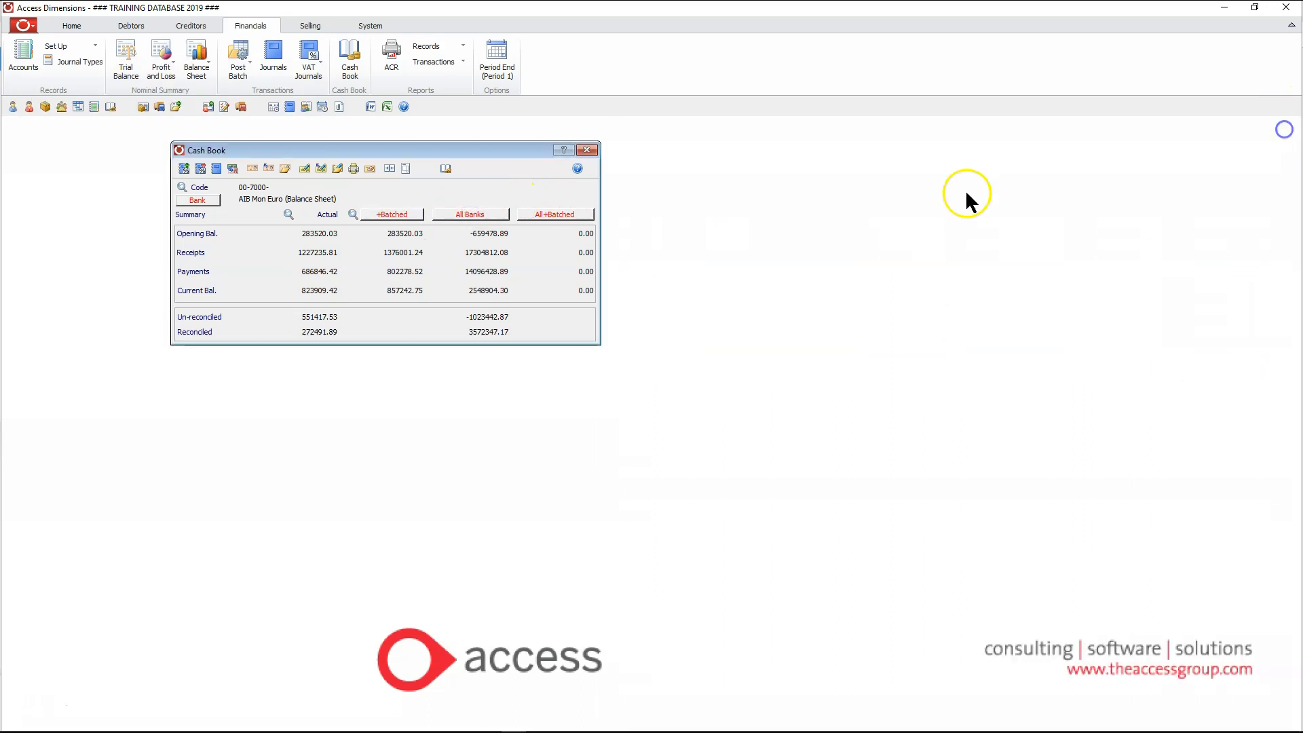
left_click(561, 217)
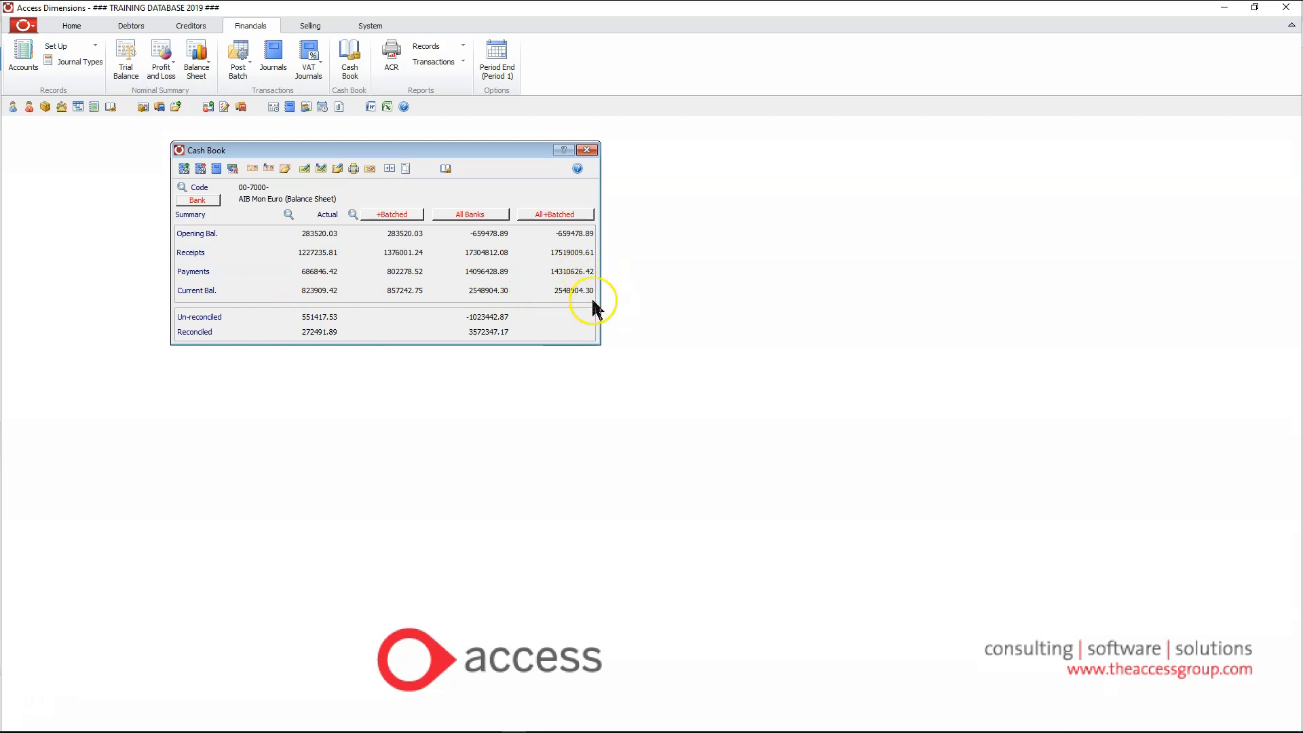
Switch the Cash Book from bank to cash accounts and calculate the all-cash and all-plus-batched balances.
left_click(197, 201)
left_click(204, 228)
left_click(528, 214)
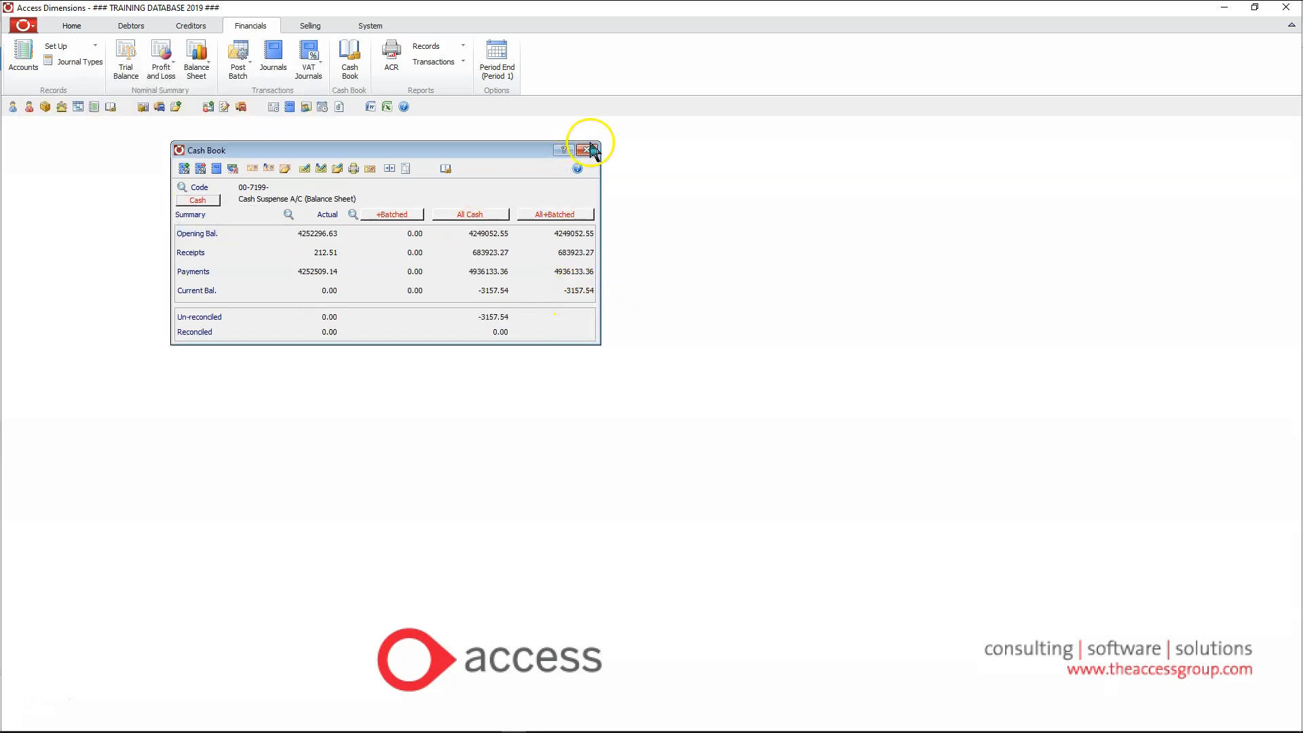
Open the reconciliation for the BOI Current bank account in an enlarged window and load its unreconciled transactions.
left_click(243, 214)
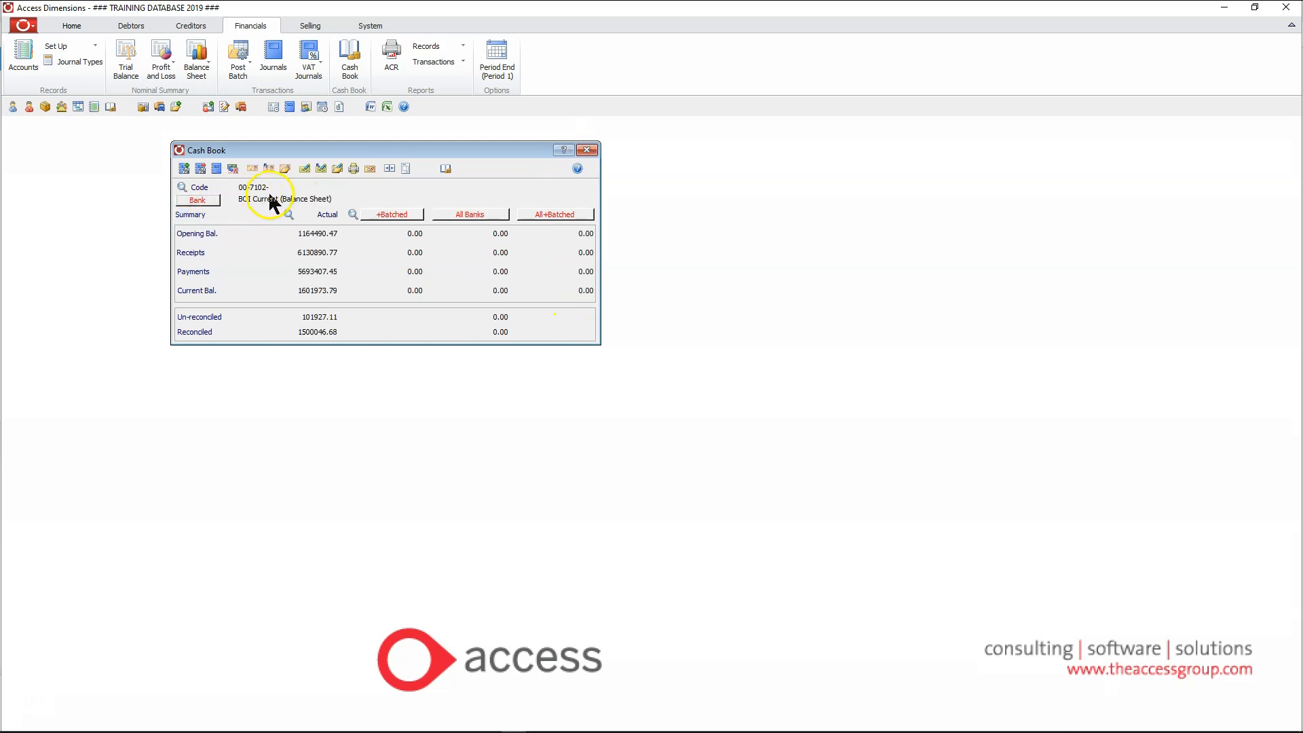
left_click(391, 171)
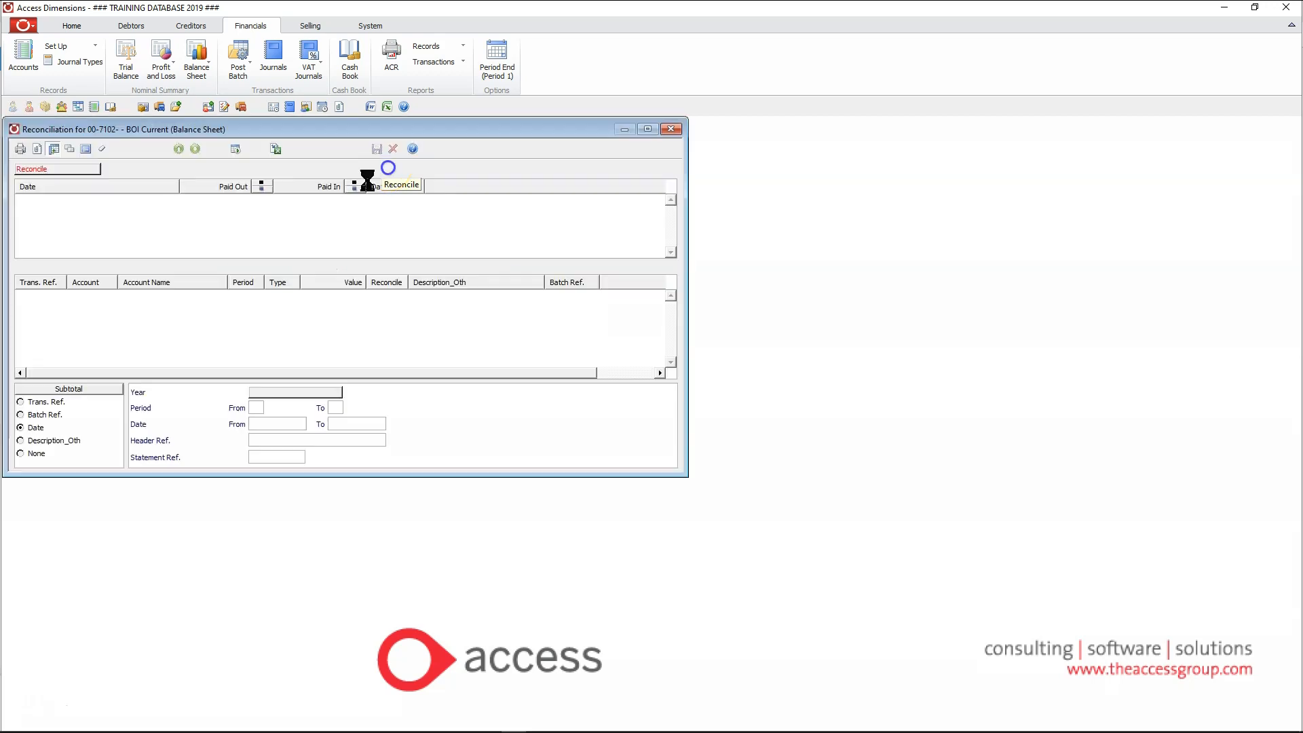
left_click_drag(327, 136, 433, 127)
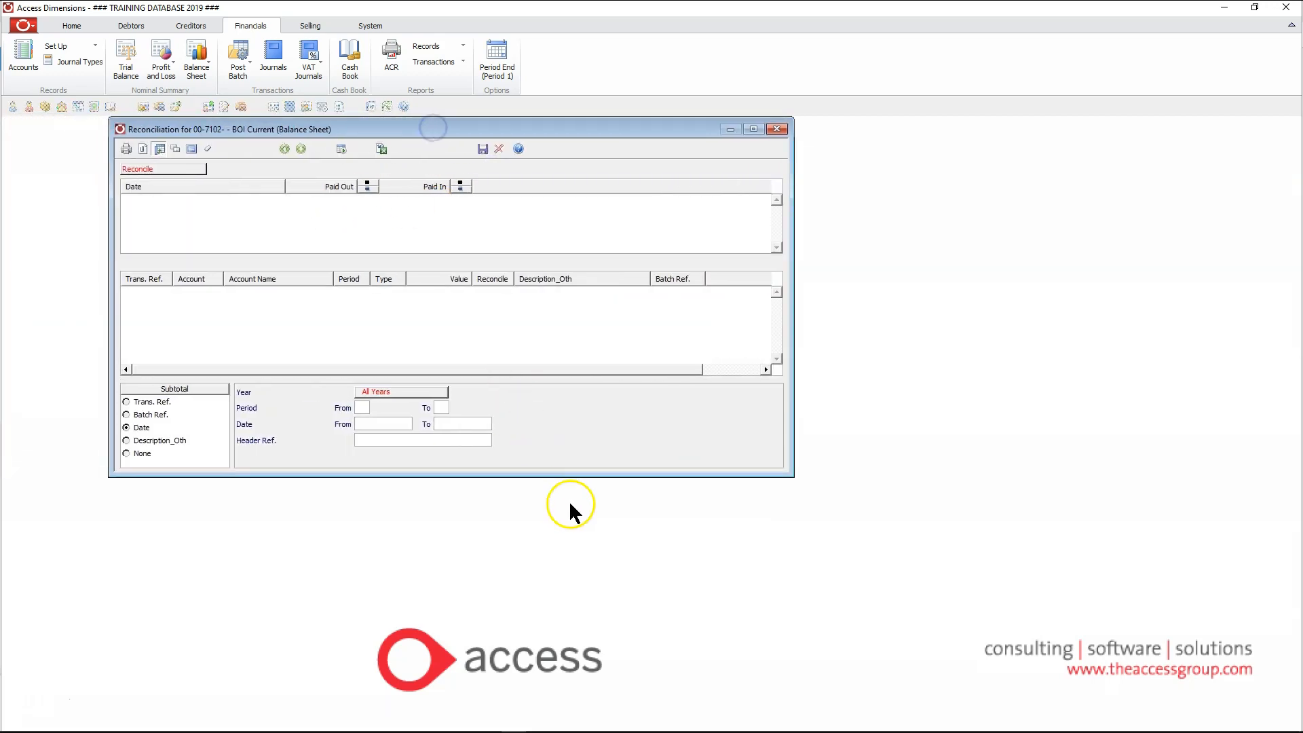
left_click_drag(622, 477, 631, 712)
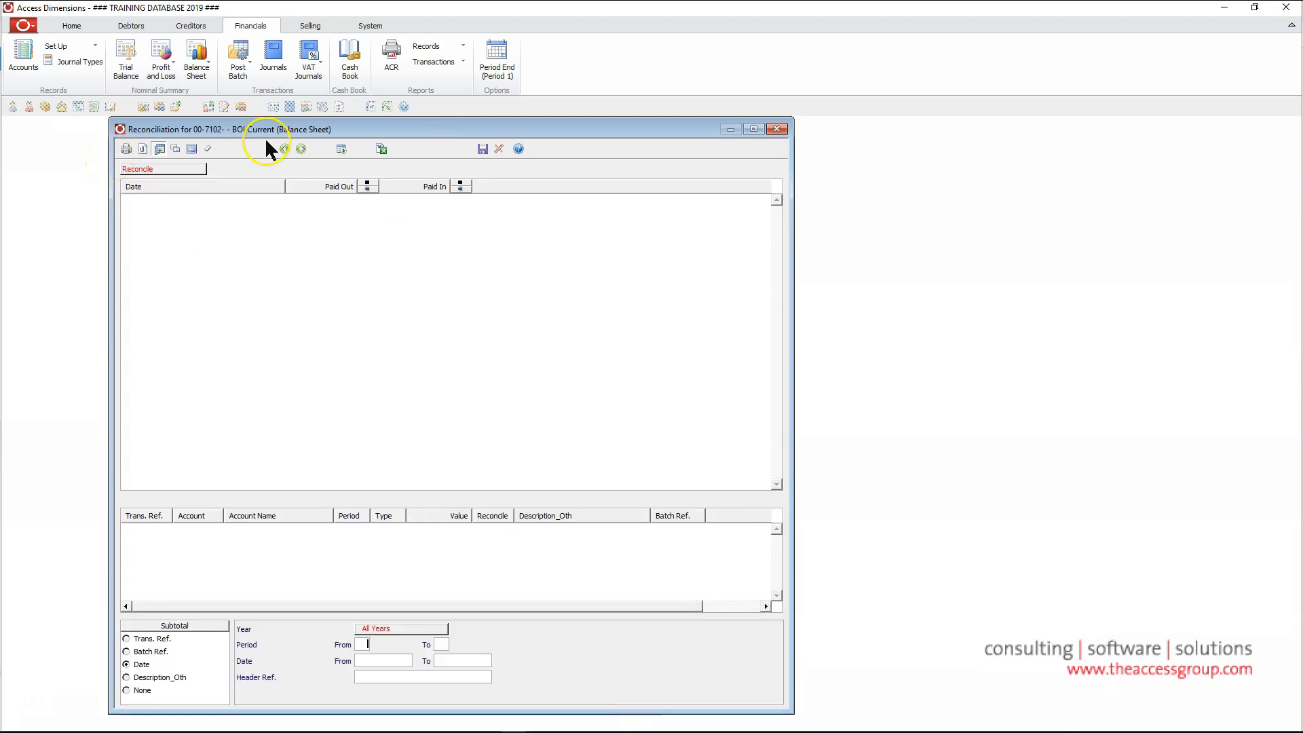
left_click(342, 148)
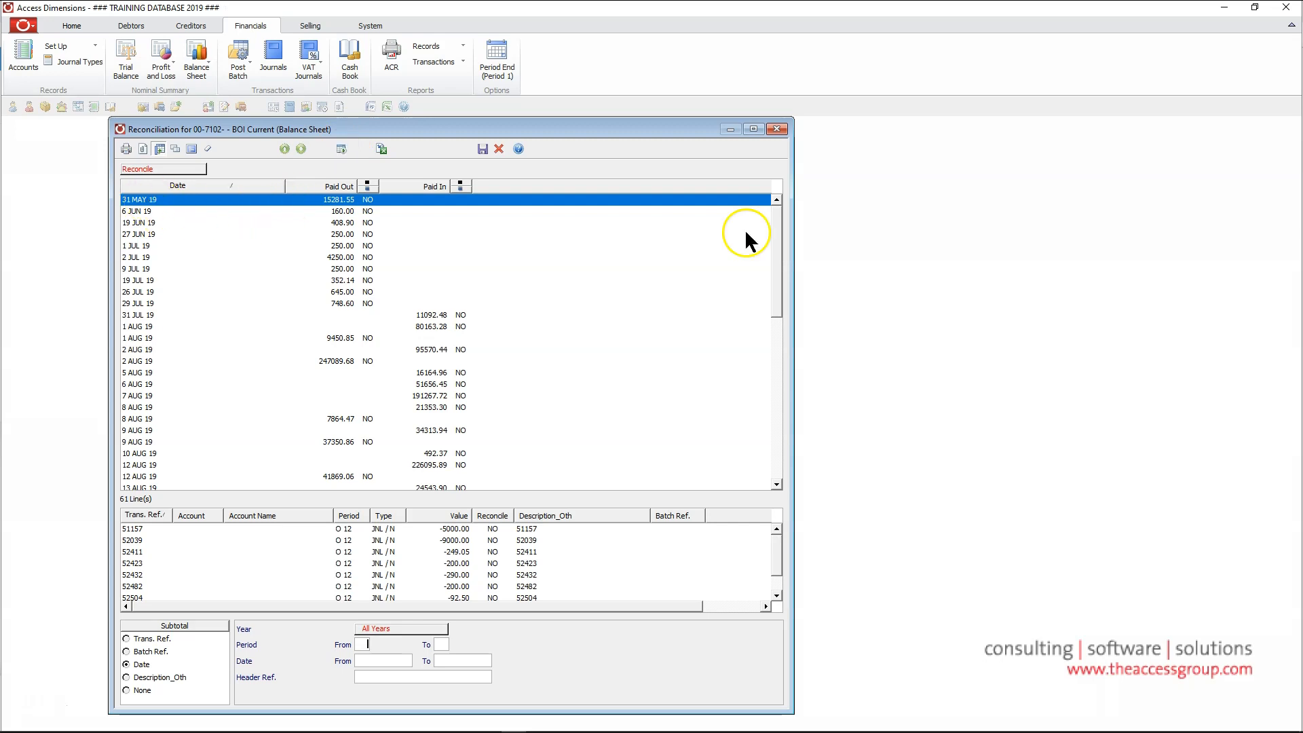
Review the transactions subtotalled by date, examining the detail lines behind 31 MAY 19 and the 1 AUG 19 receipts.
left_click_drag(782, 237, 774, 430)
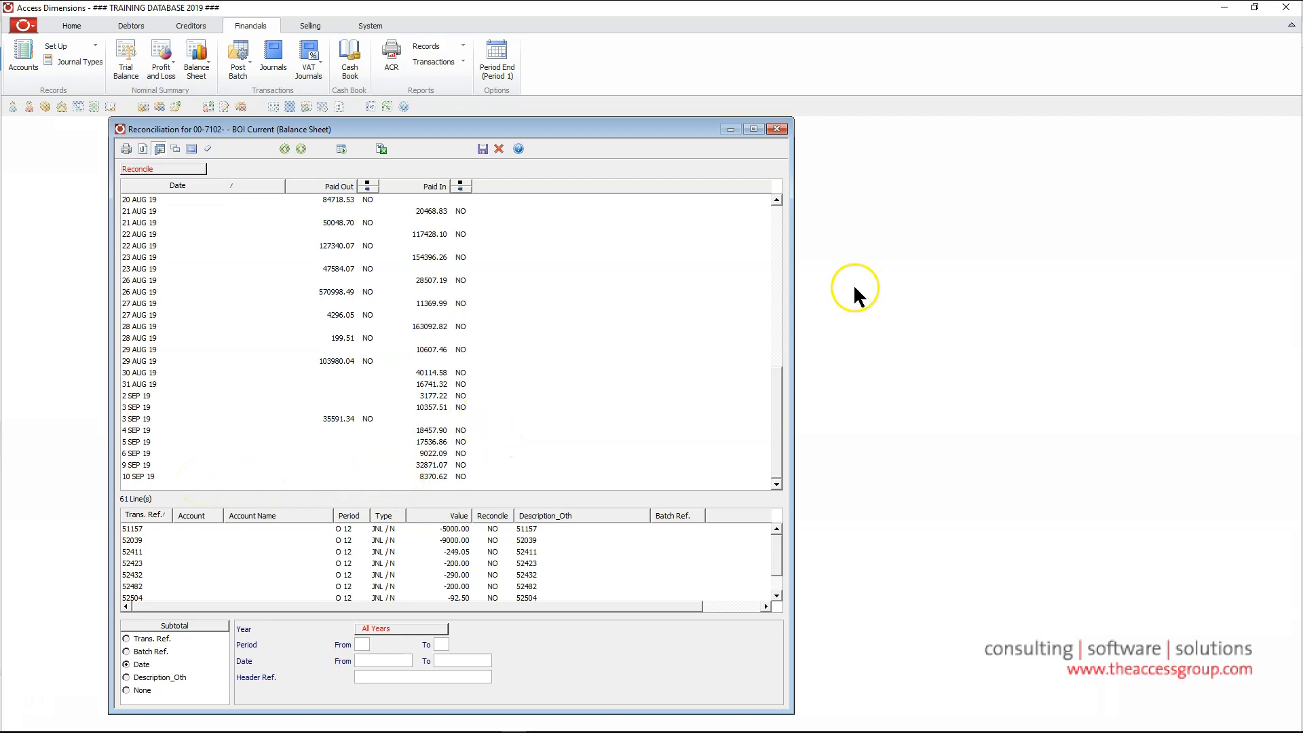
left_click(776, 207)
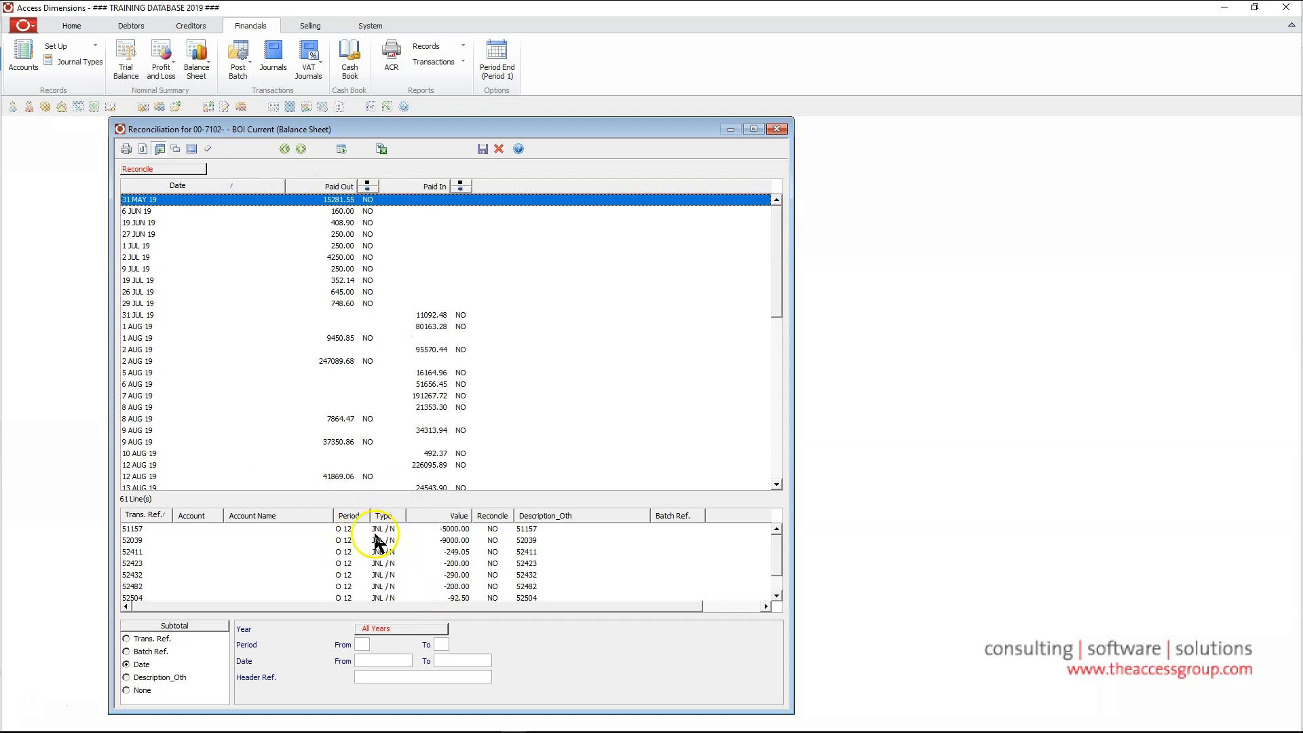
left_click(437, 552)
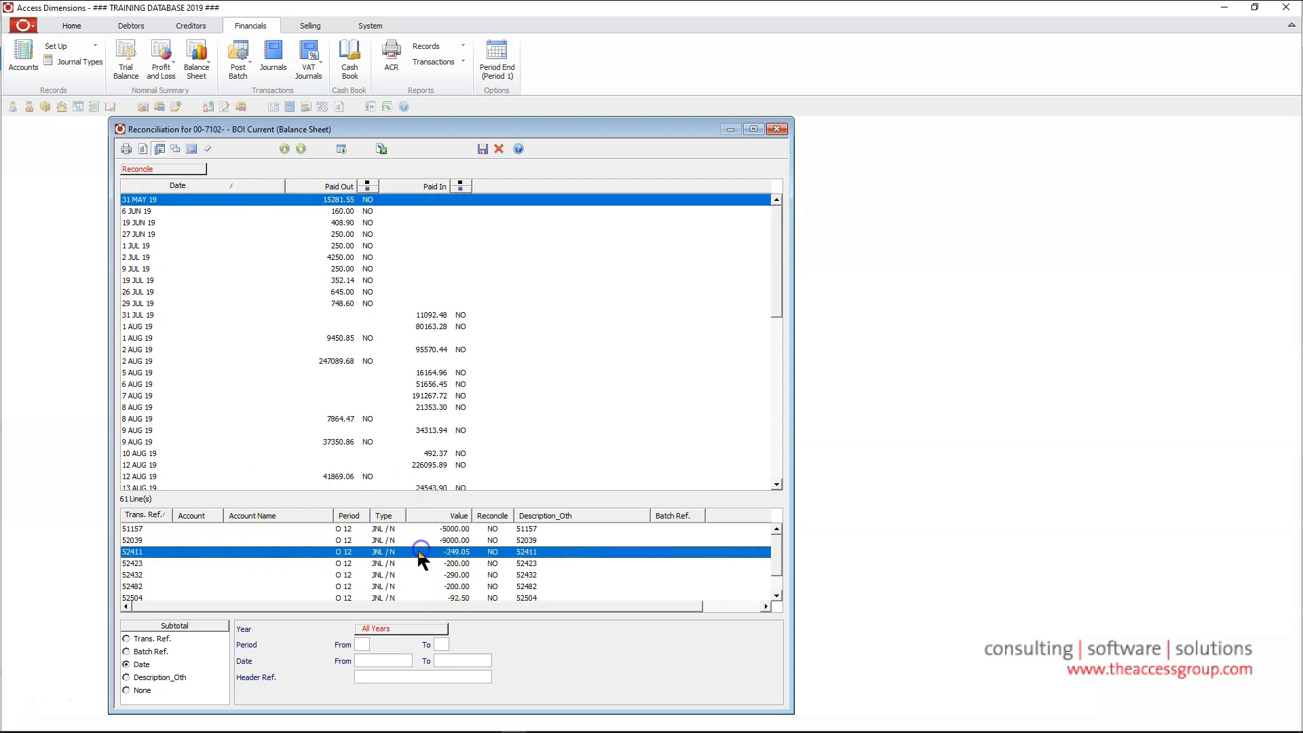
left_click(776, 575)
left_click_drag(776, 576, 779, 528)
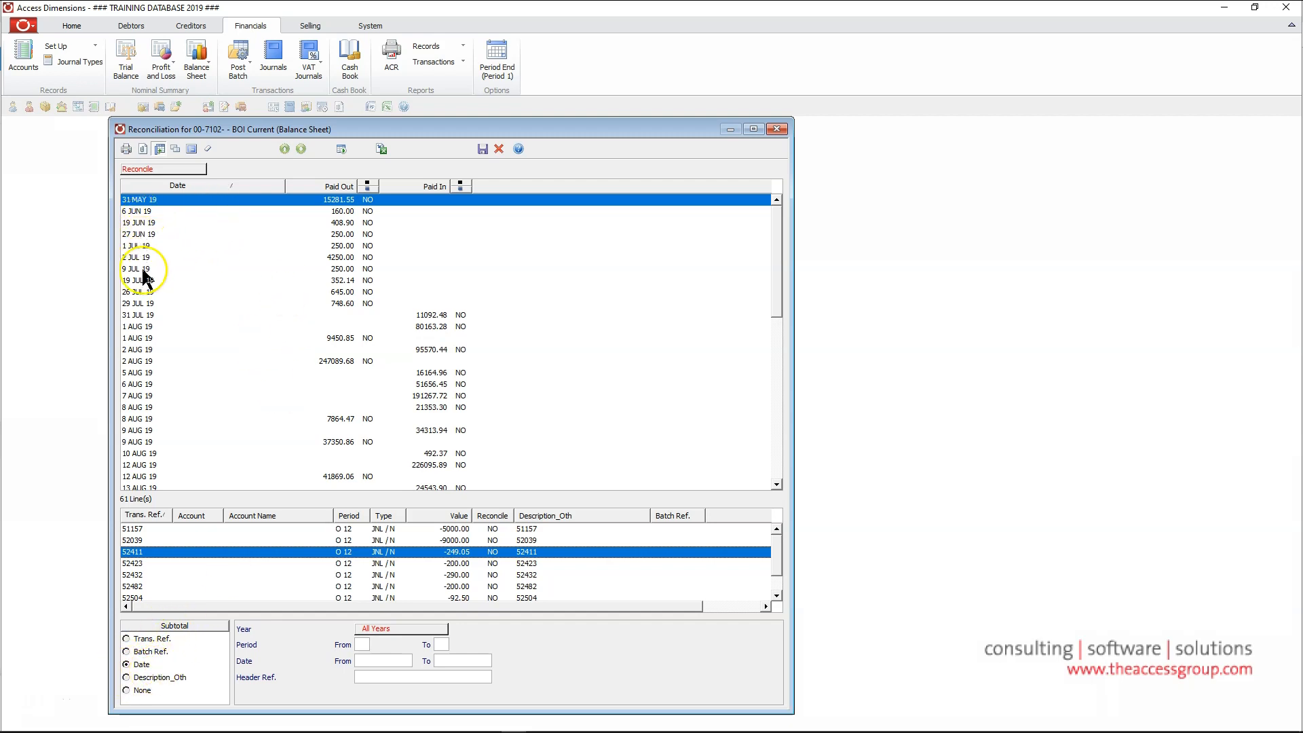
left_click(139, 328)
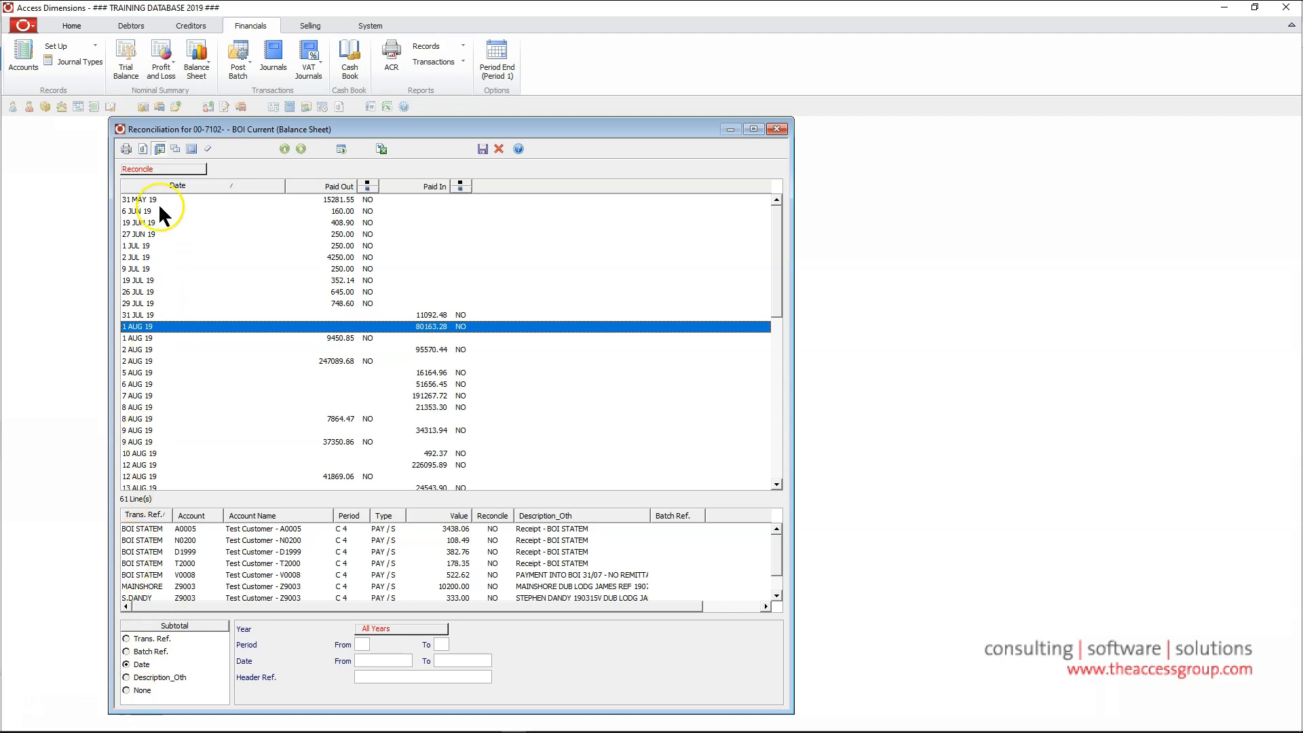
Compare the list without subtotals and set the reconciliation to subtotal by Trans. Ref.
left_click(129, 690)
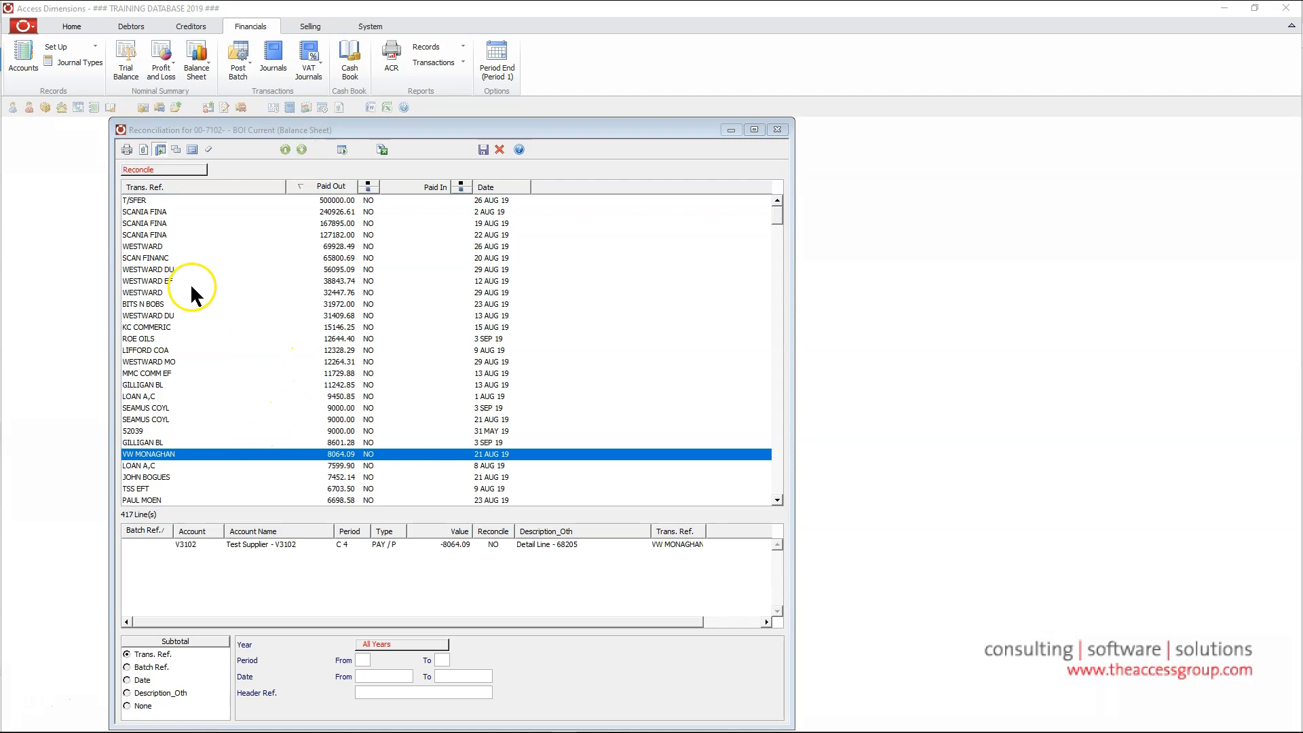
left_click(127, 706)
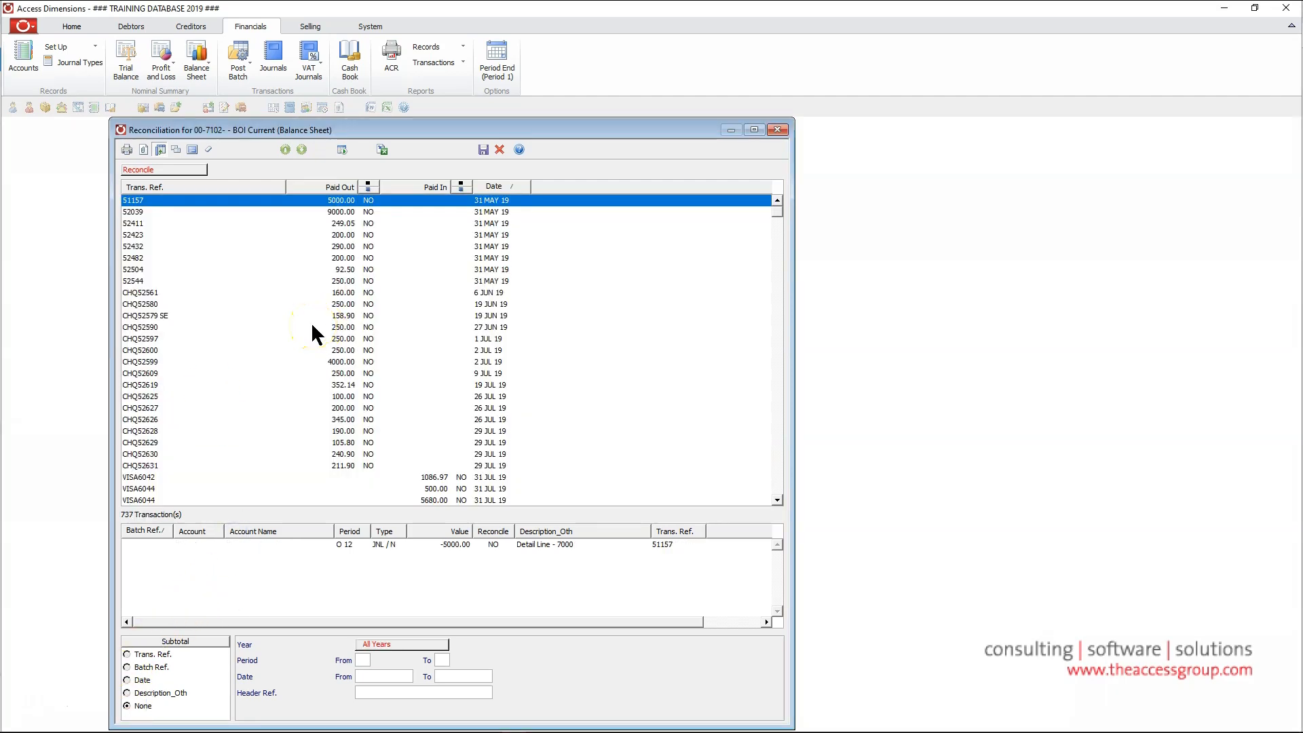
left_click(139, 656)
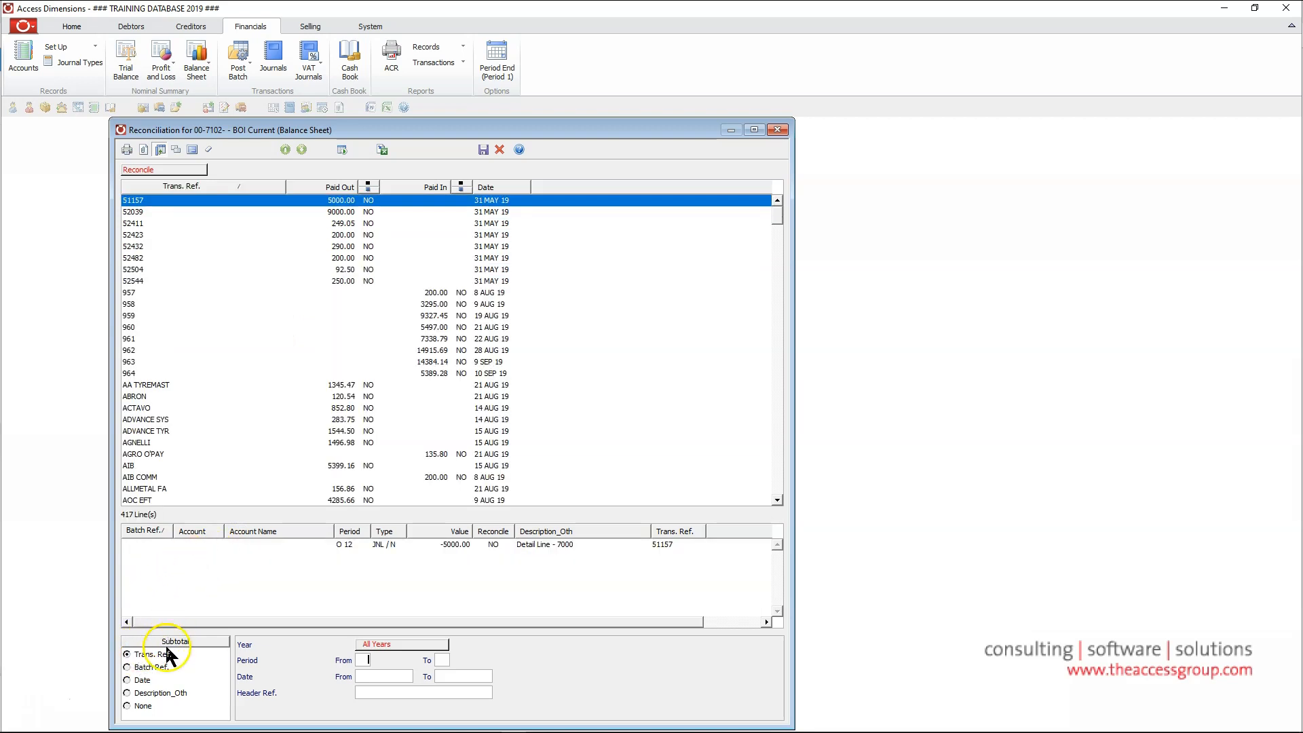
Examine the detail lines under transaction reference 963 and mark the whole receipt as reconciled.
left_click(153, 362)
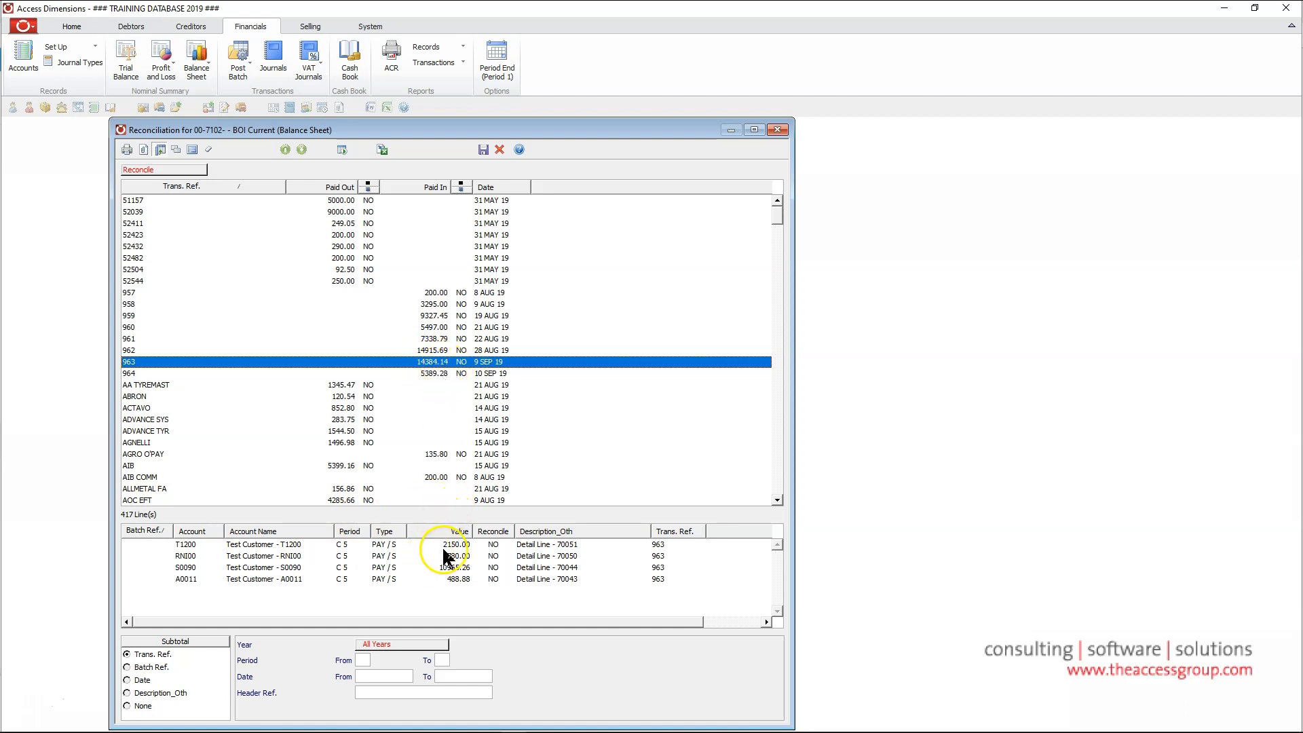
left_click(438, 577)
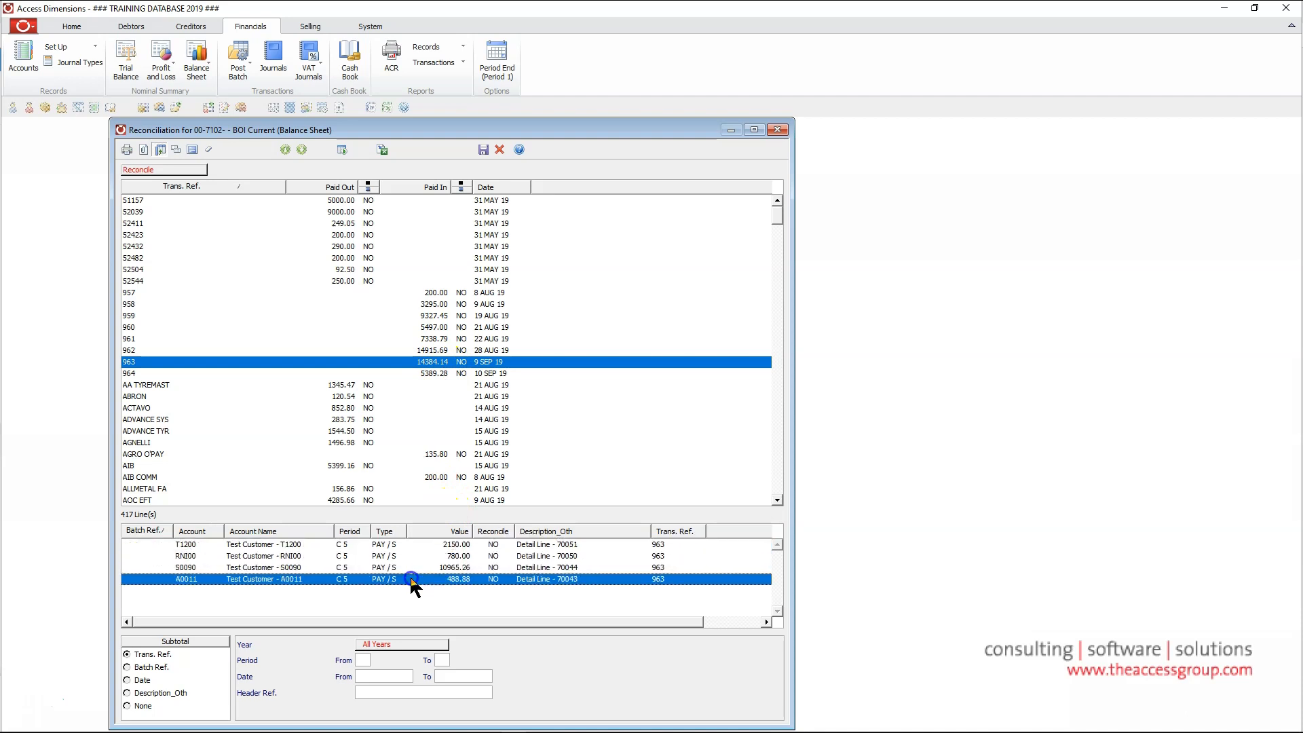
double_click(421, 364)
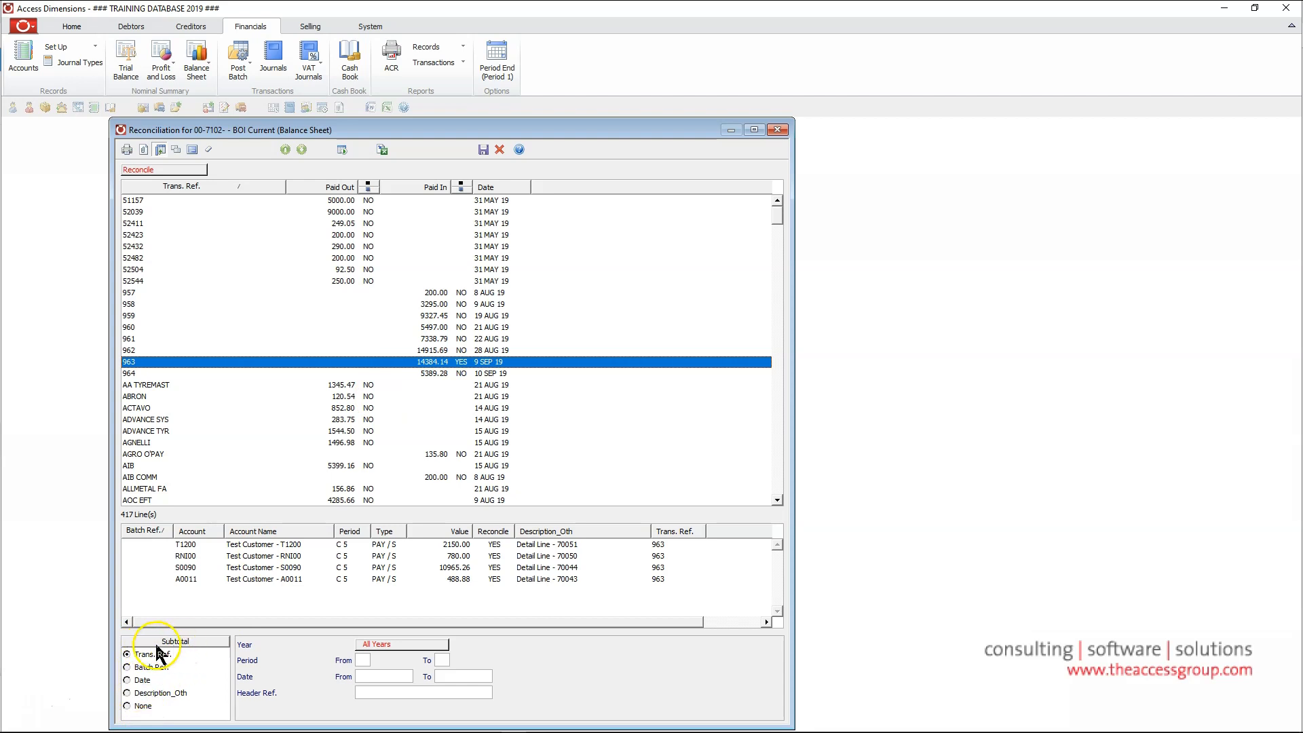
Compare the individual transaction list with the Trans. Ref. subtotals, checking the detail lines of reference 963.
left_click(135, 708)
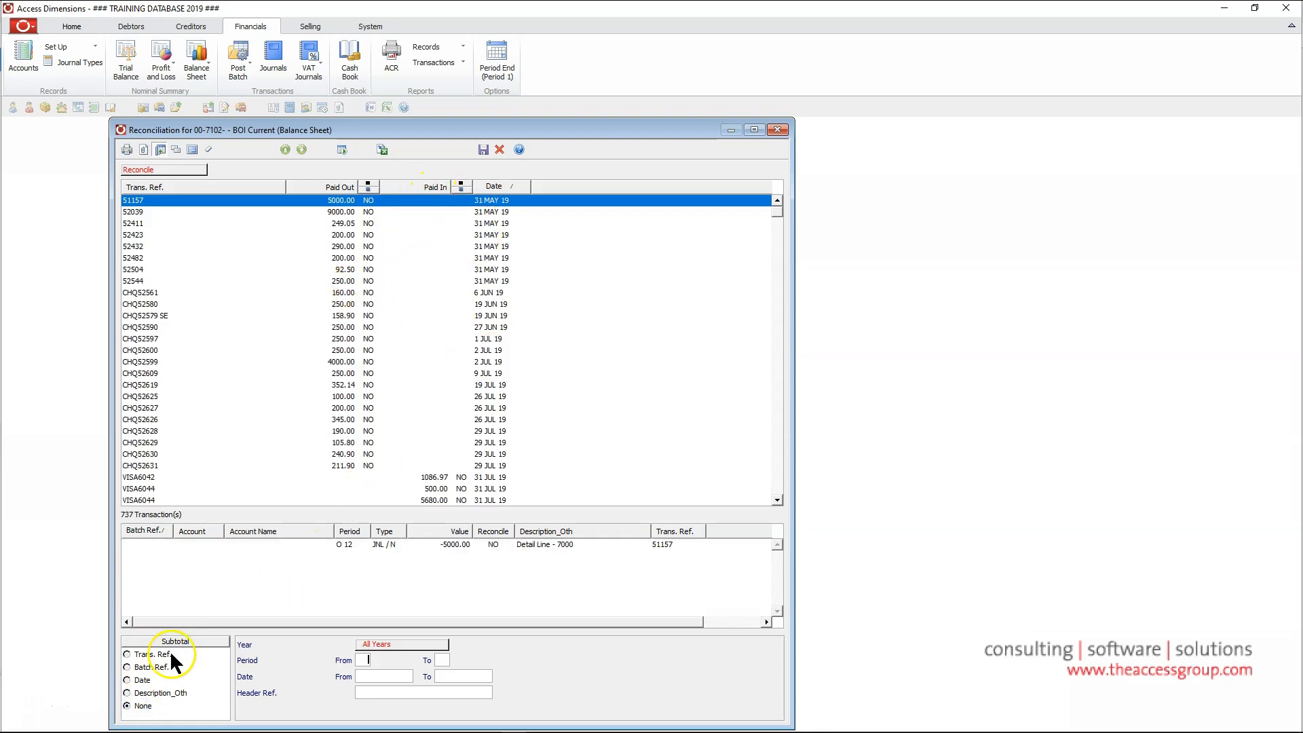
left_click(147, 656)
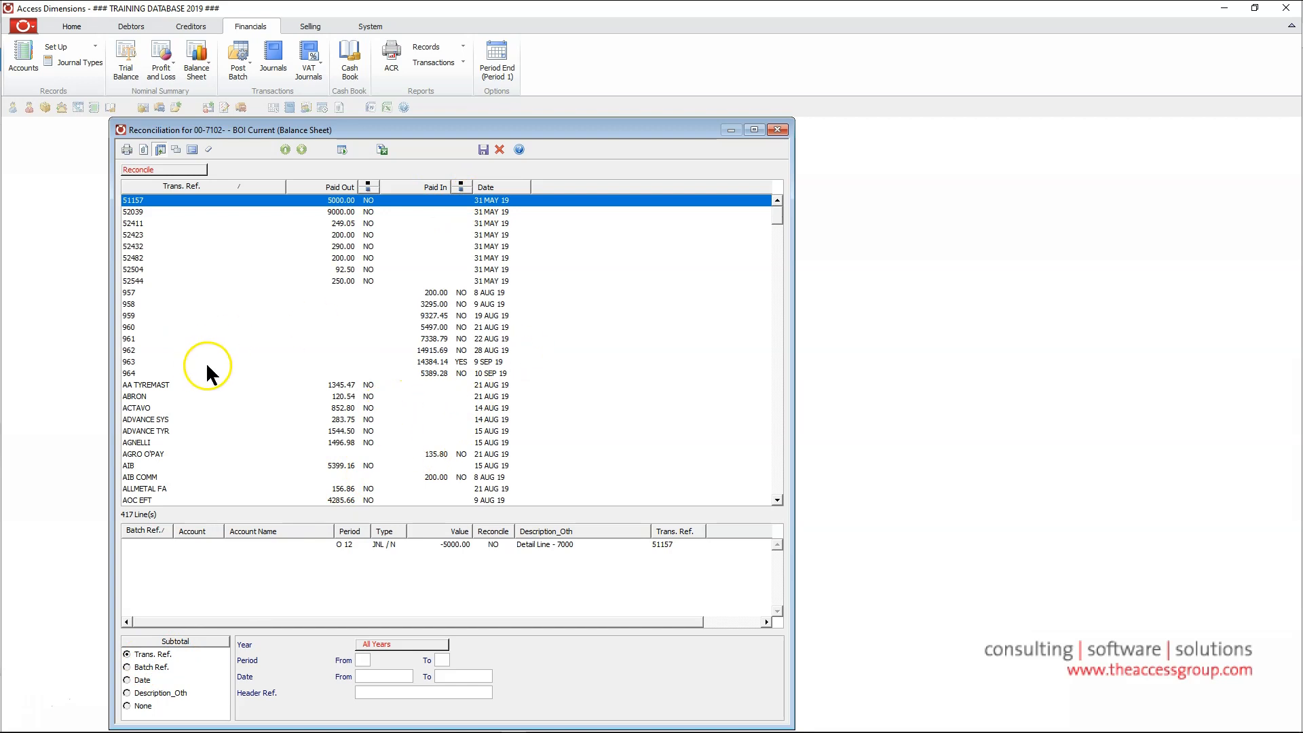
left_click(231, 362)
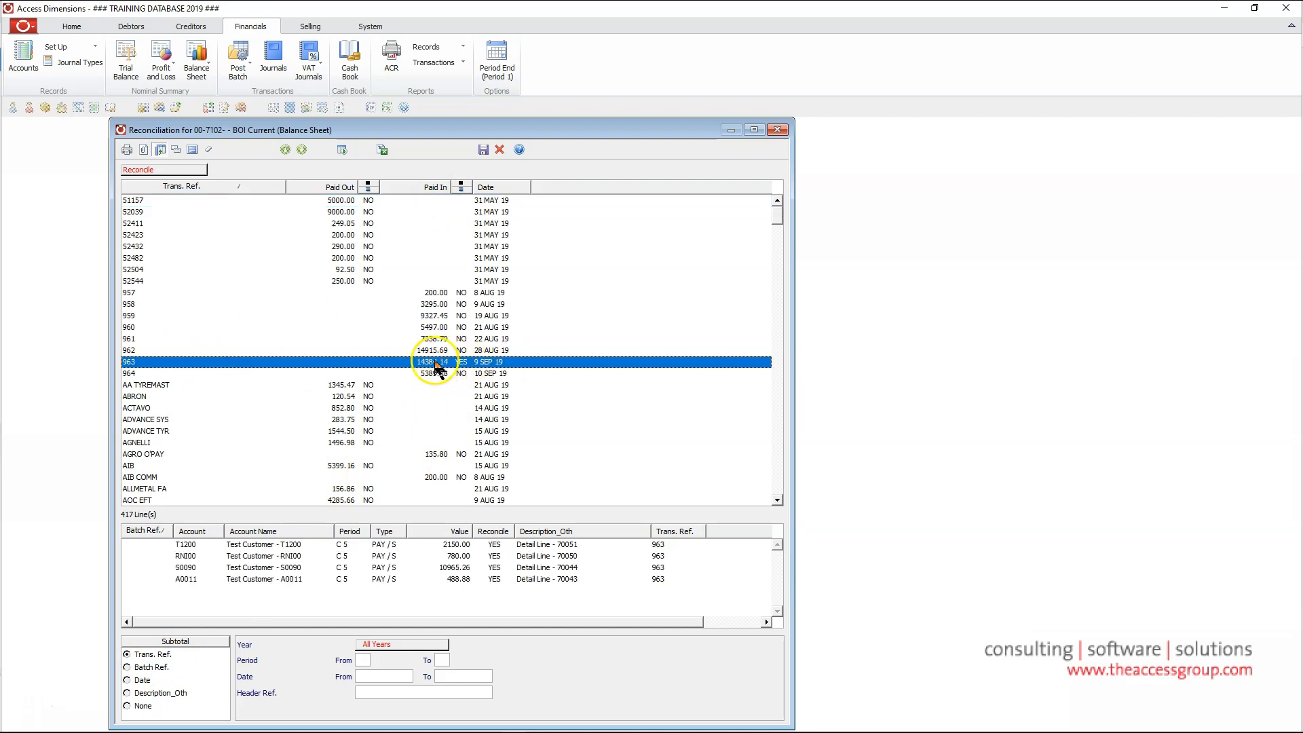
left_click(140, 710)
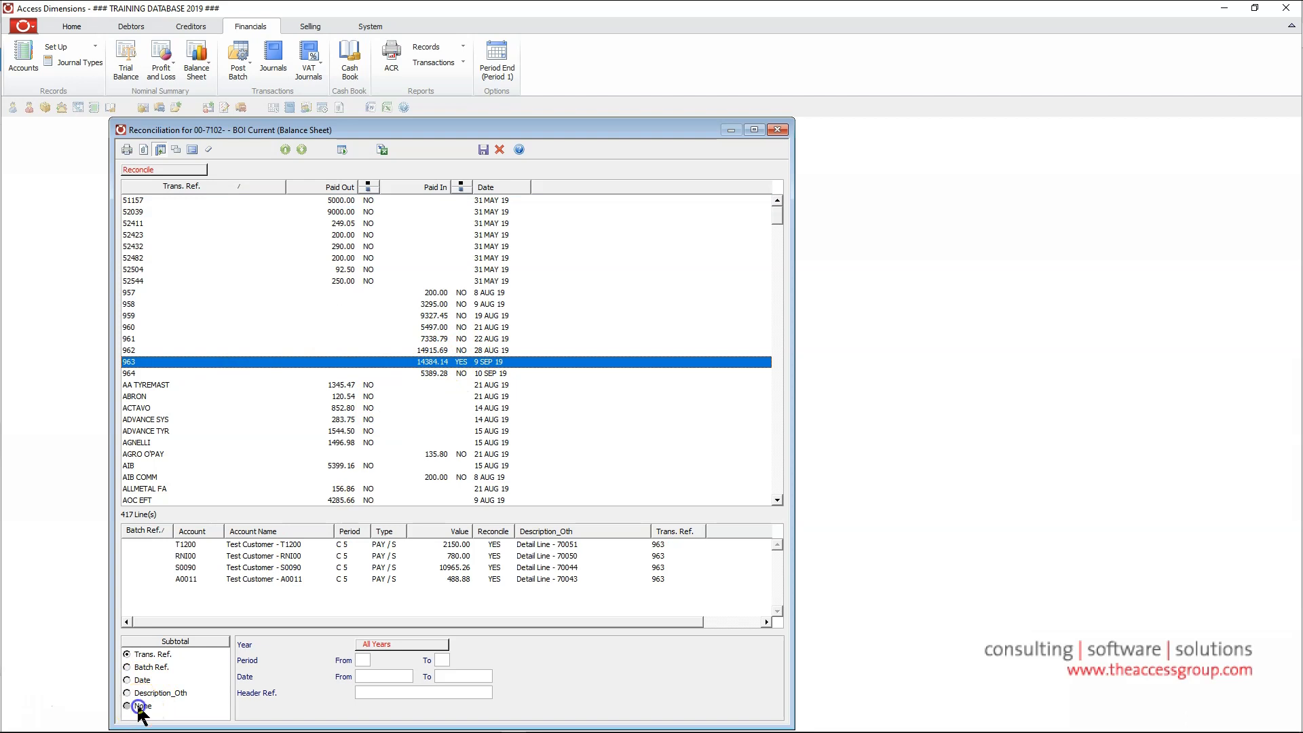
mouse_move(776, 216)
left_mouse_down()
mouse_move(762, 387)
mouse_move(774, 476)
mouse_move(774, 197)
left_mouse_up()
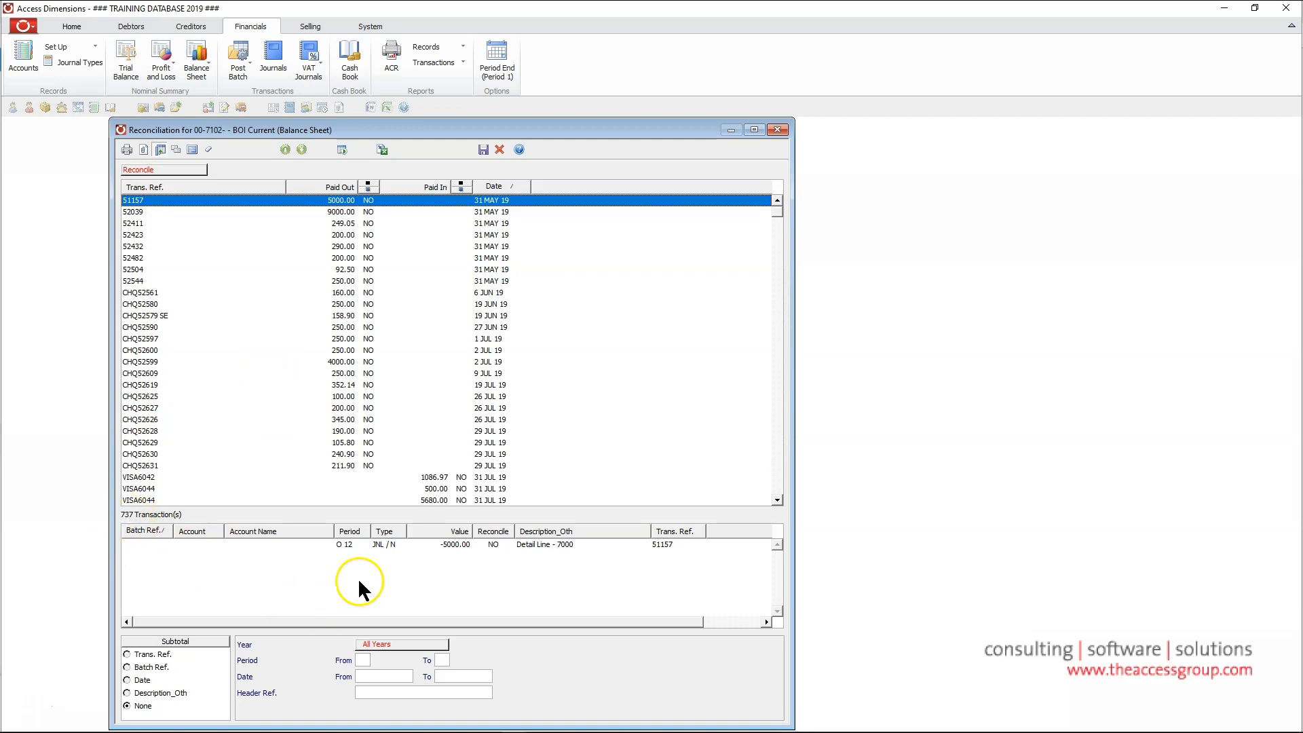
Return to the Trans. Ref. subtotals and remove the reconcile mark from reference 963.
left_click(127, 654)
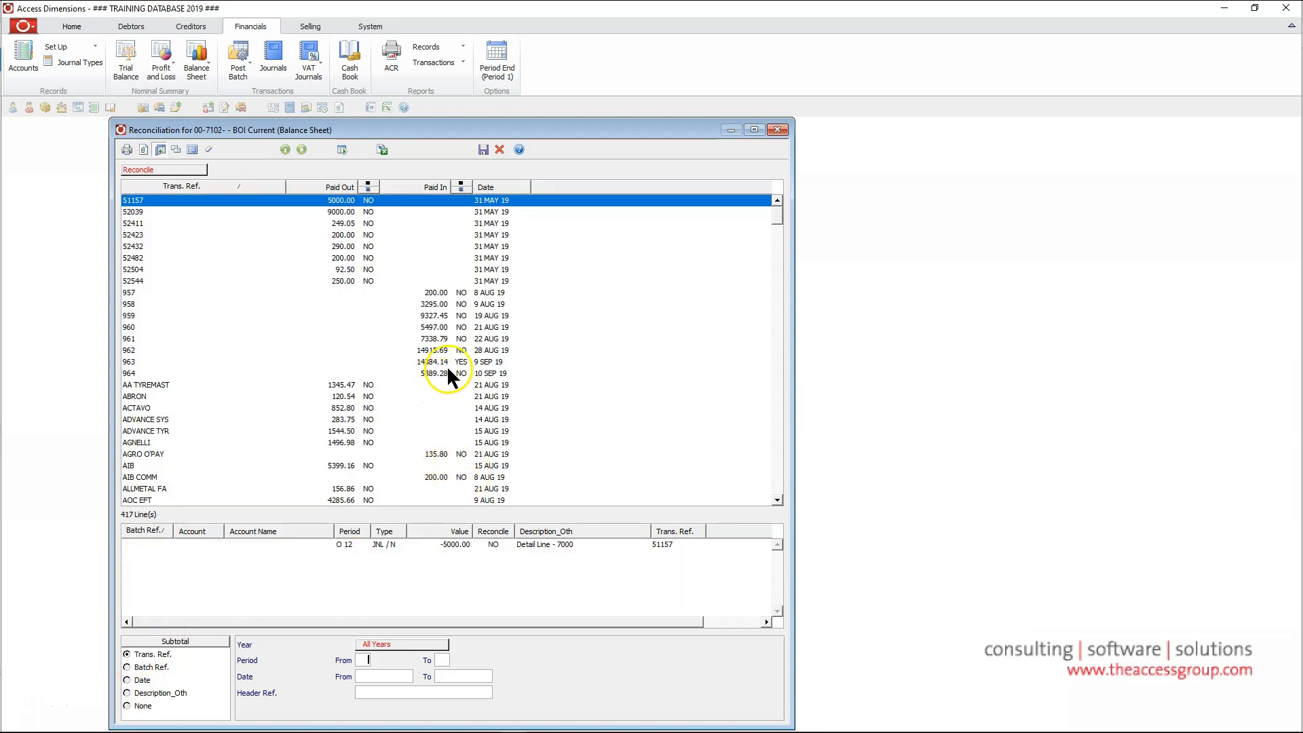
left_click(448, 363)
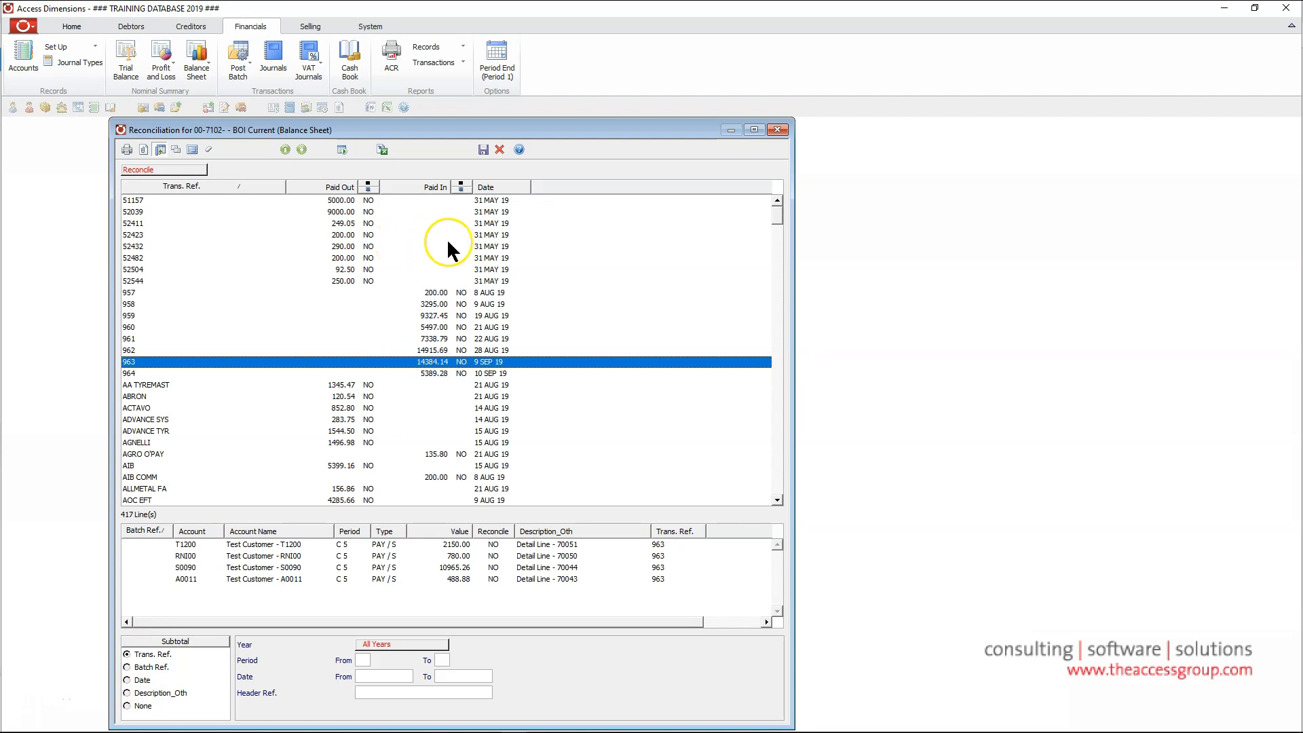
Limit the reconciliation list to transactions dated up to 31 MAY 19.
left_click(780, 213)
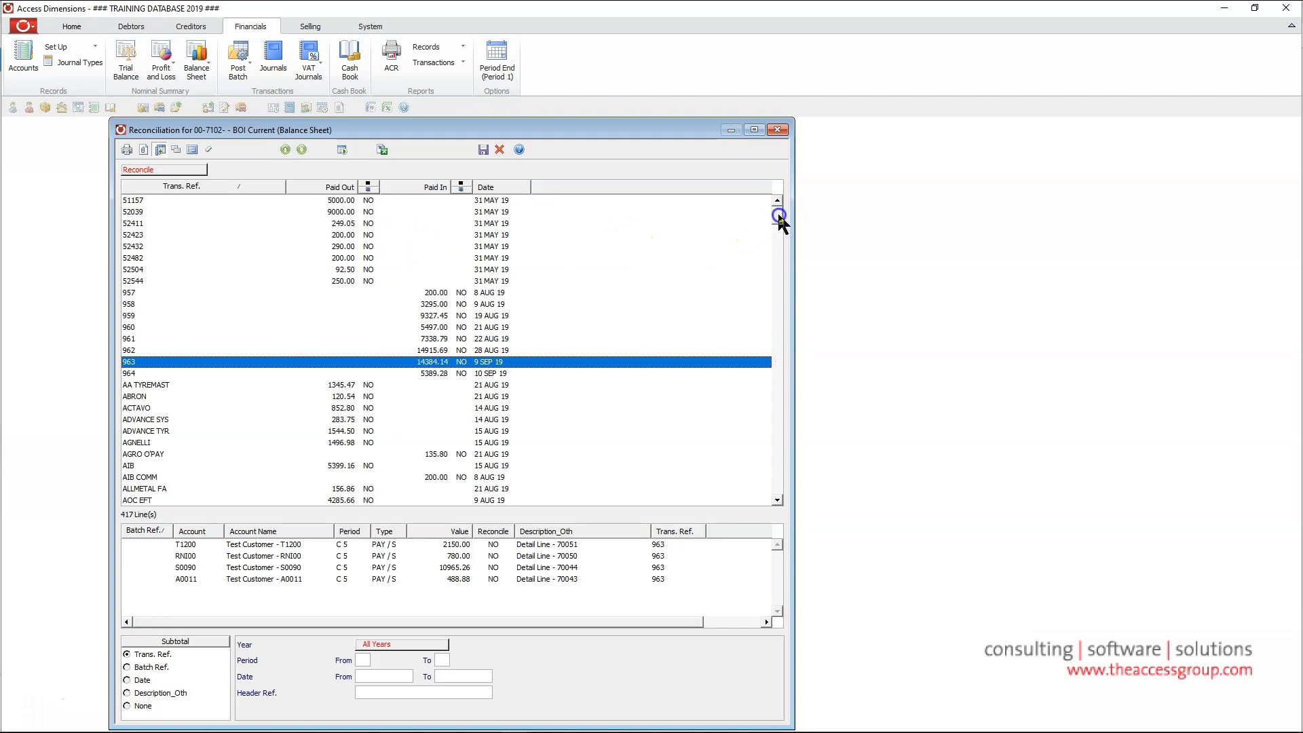
left_click(491, 281)
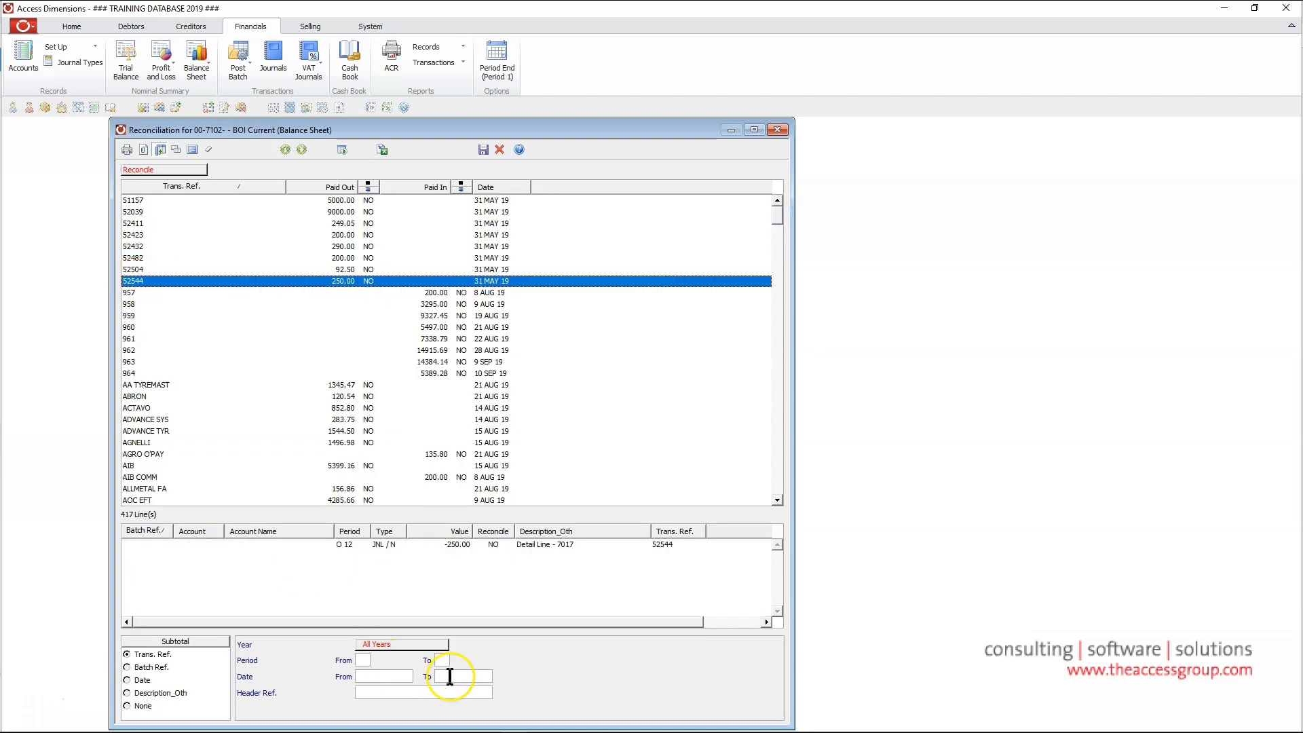
left_click(451, 676)
type("31/5")
key("Return")
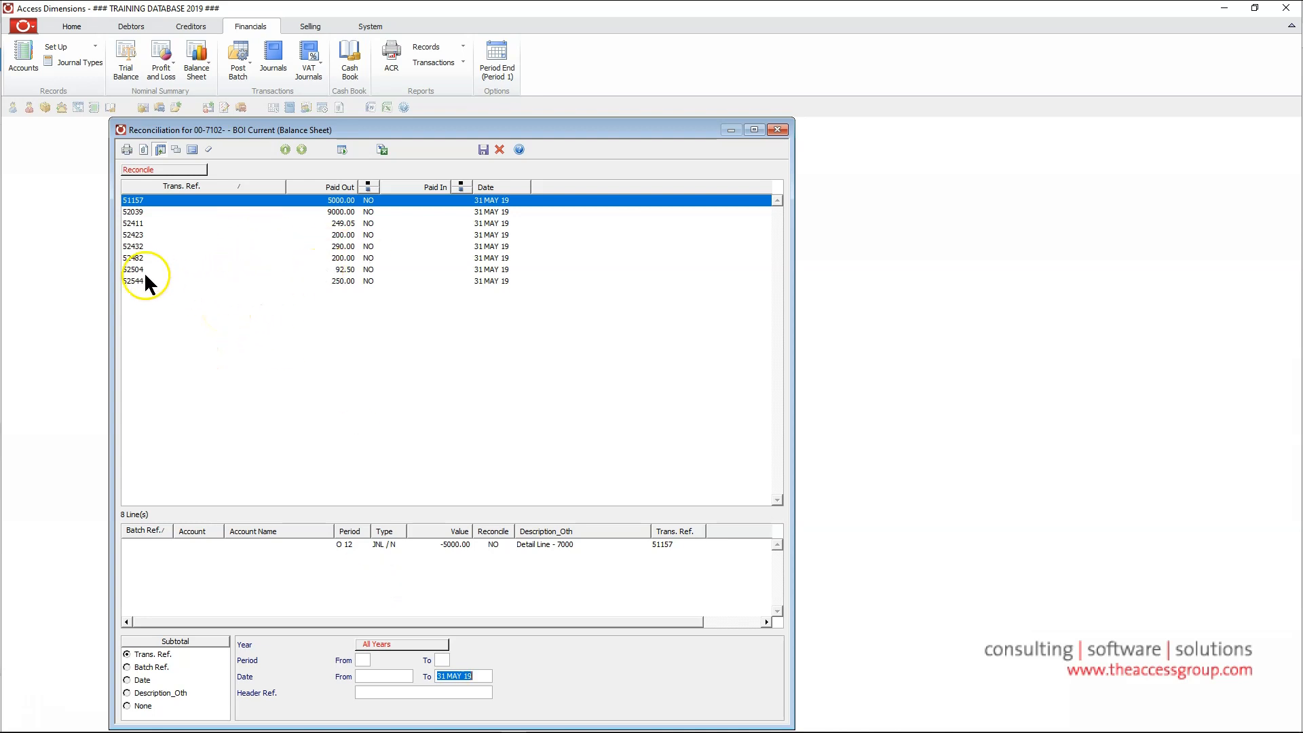
List the transactions without subtotals and check the detail lines of references 52423 and 52039.
left_click(128, 706)
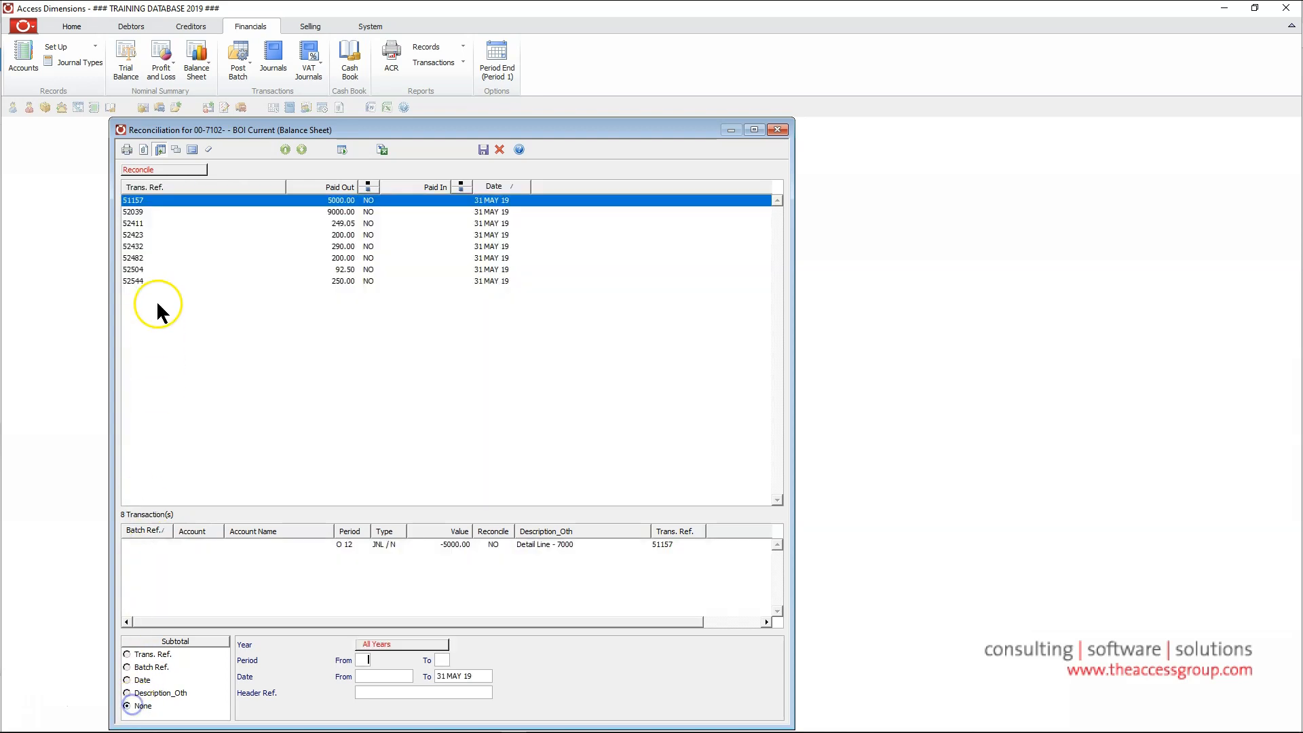
left_click(326, 236)
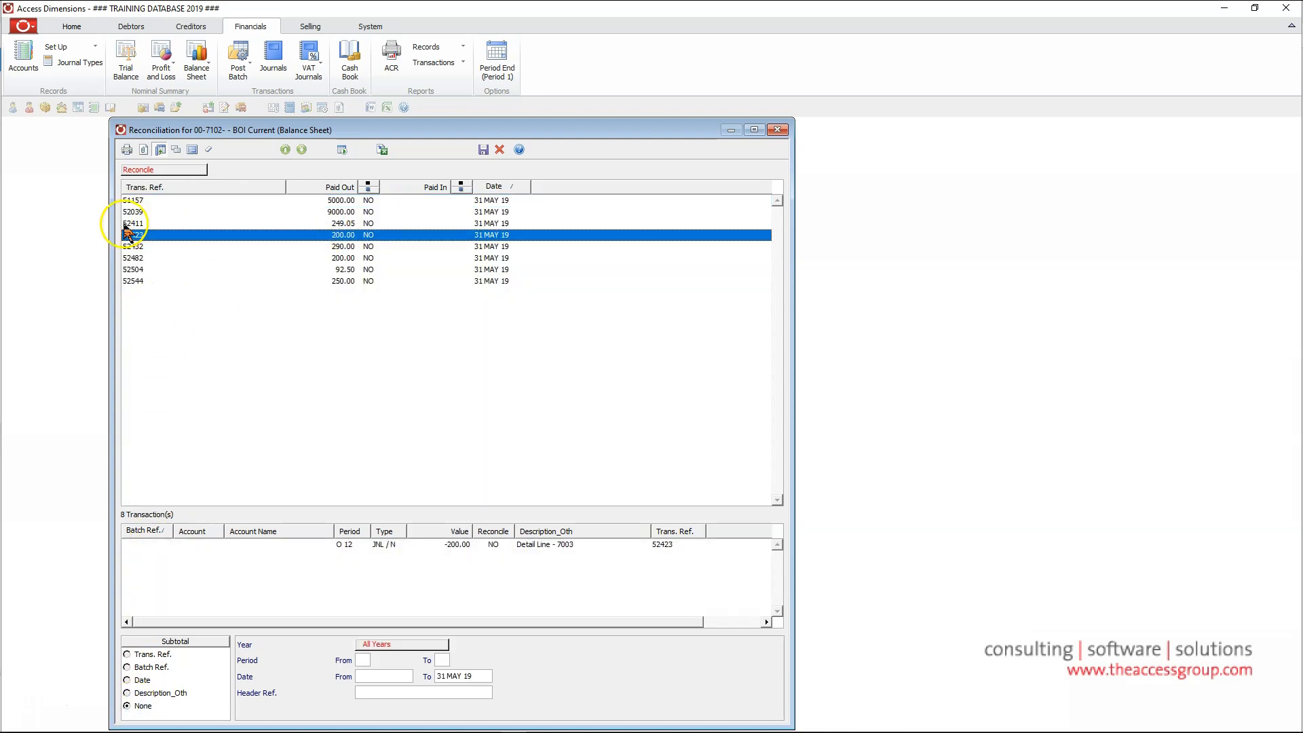
left_click(336, 211)
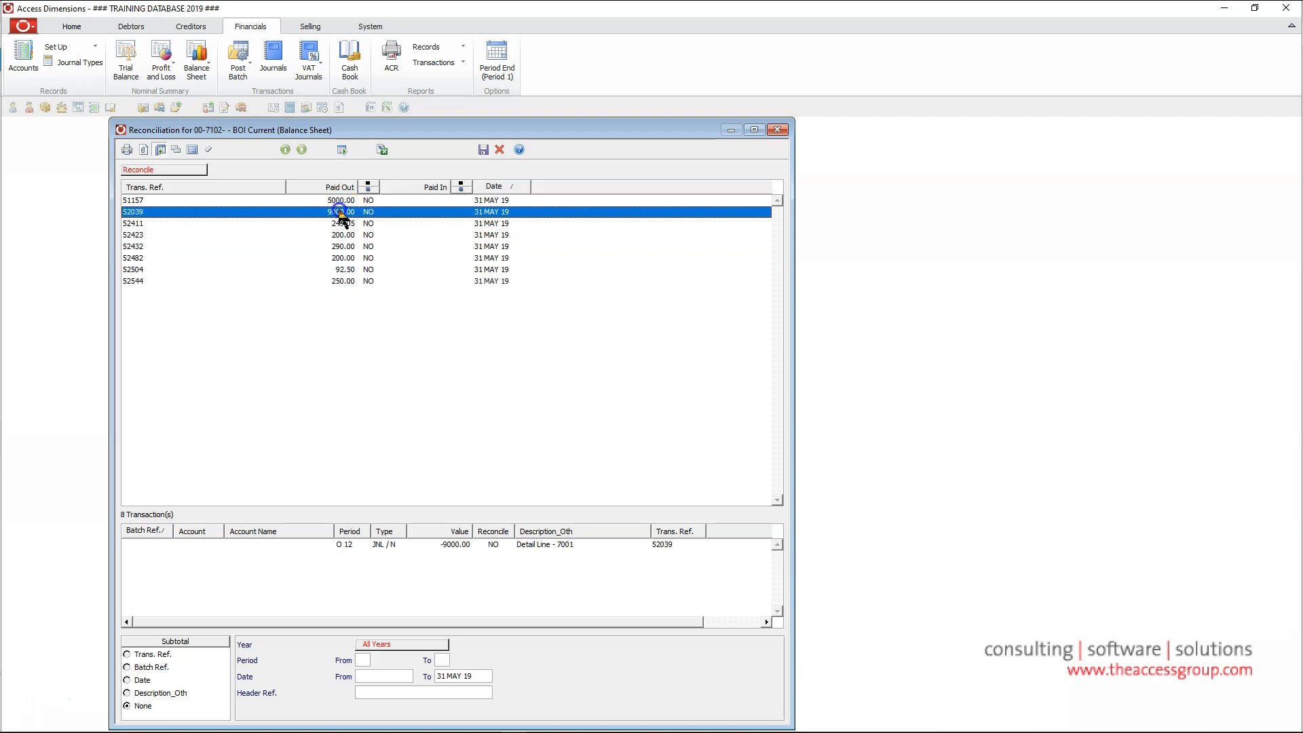
left_click(342, 235)
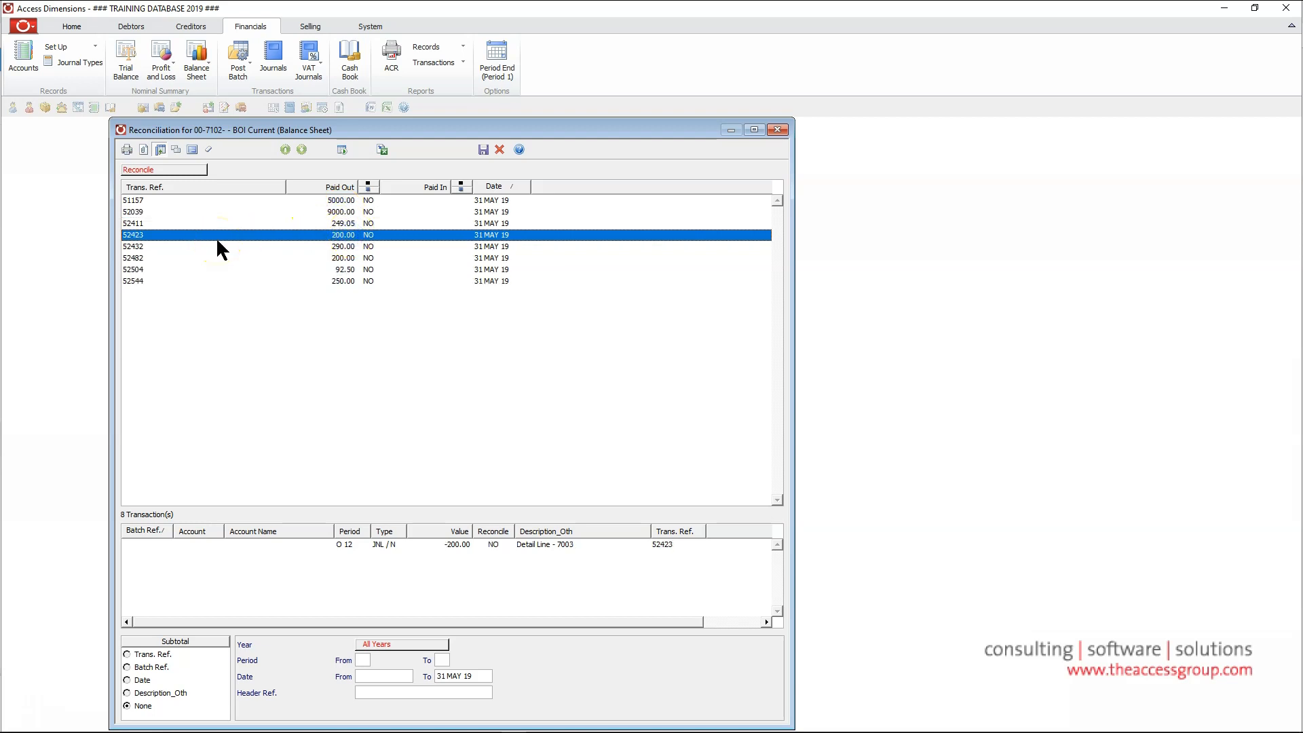
Compare the filter options with the statement details, leaving the statement section shown and its balance ready for entry.
left_click(175, 150)
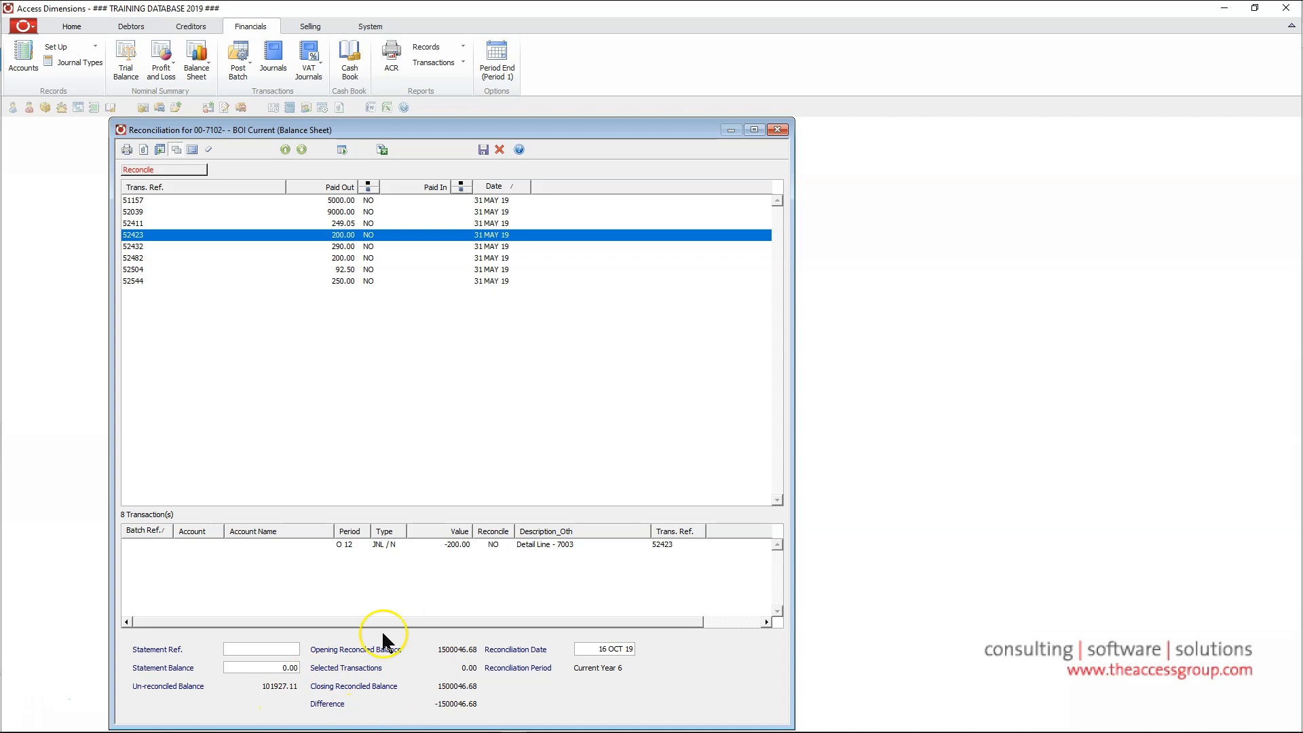
left_click(159, 150)
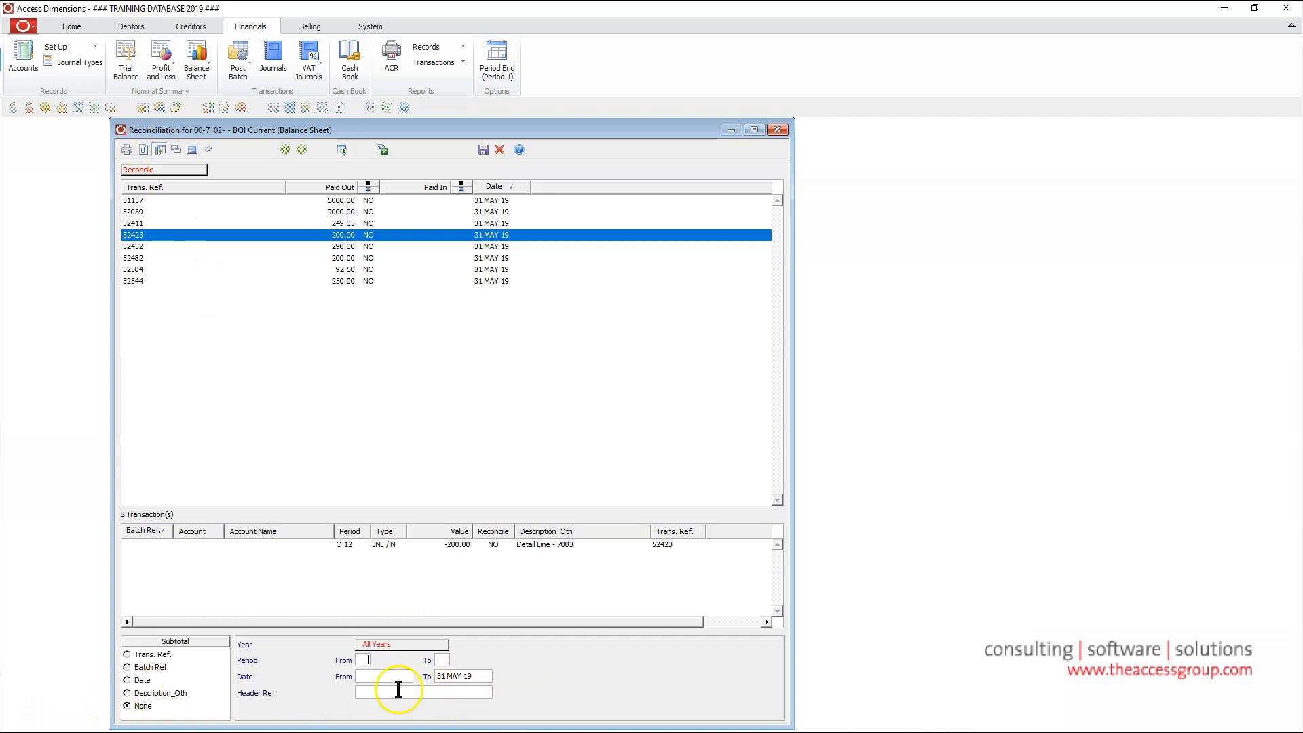
left_click(174, 150)
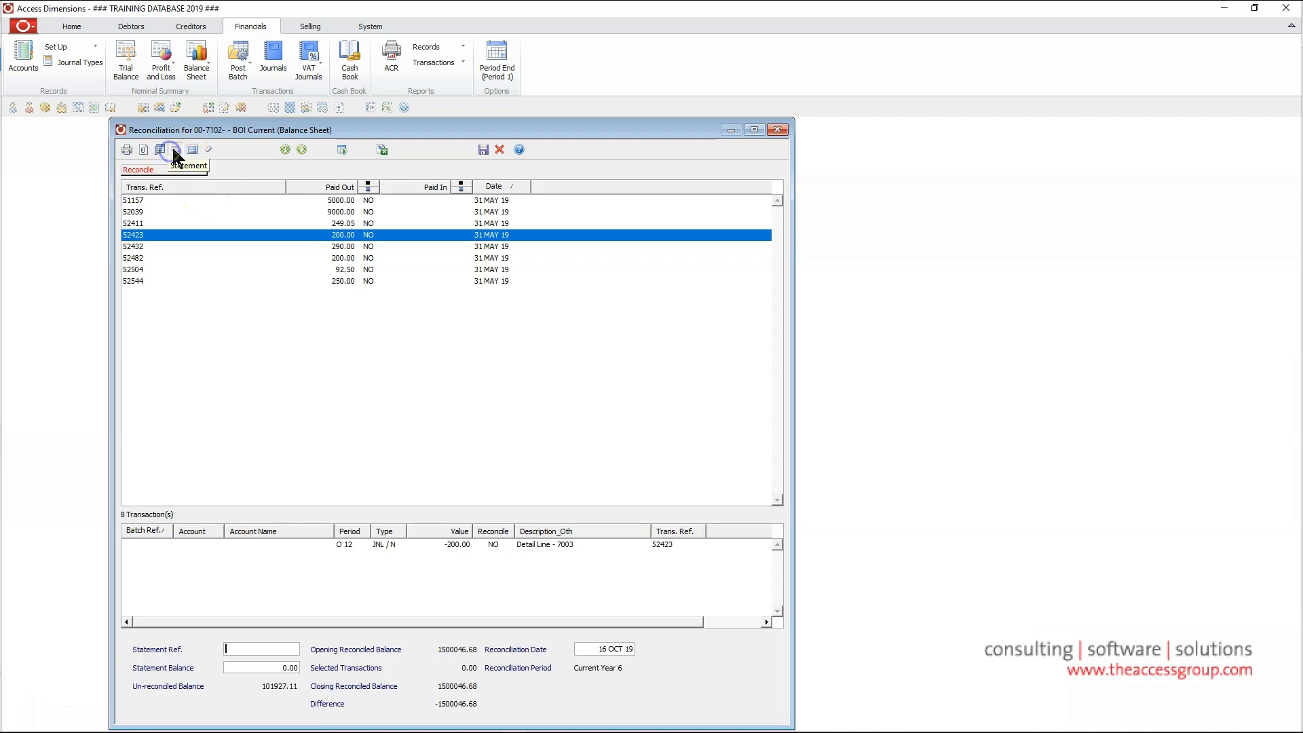
left_click(266, 667)
left_click_drag(280, 669, 322, 670)
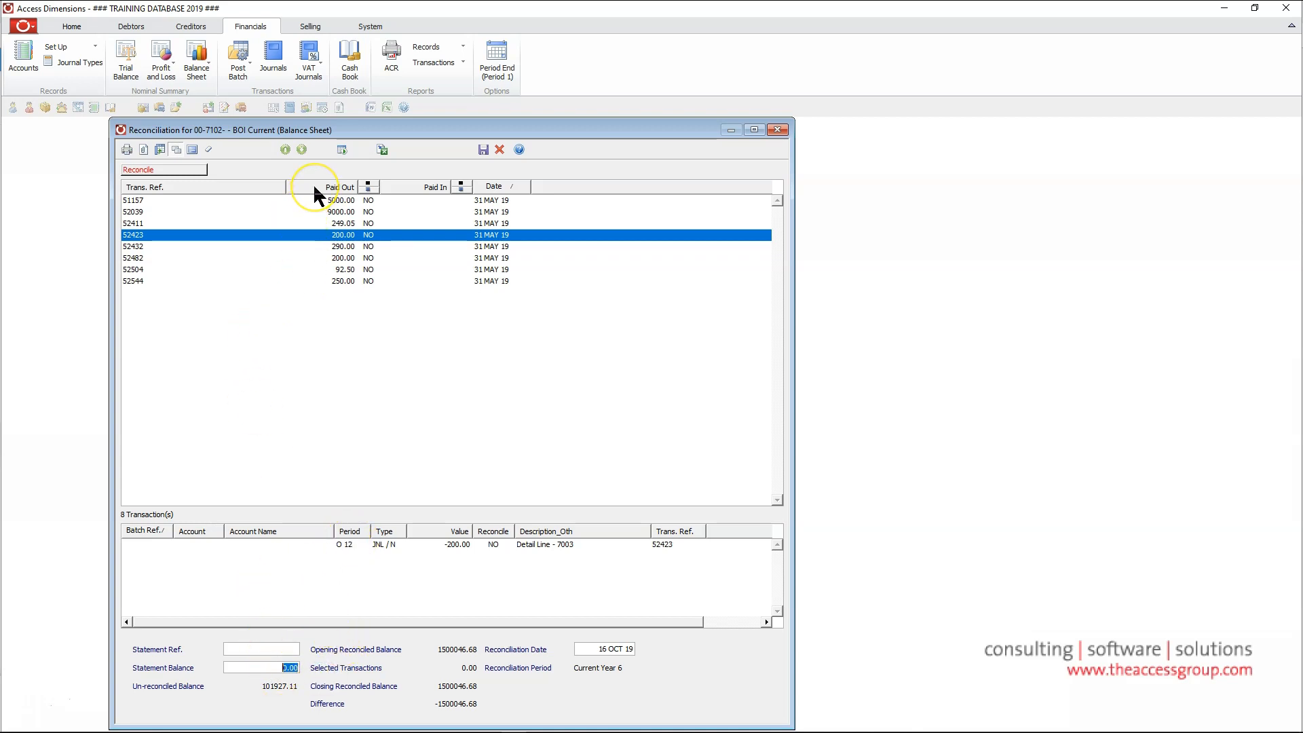
left_click(270, 665)
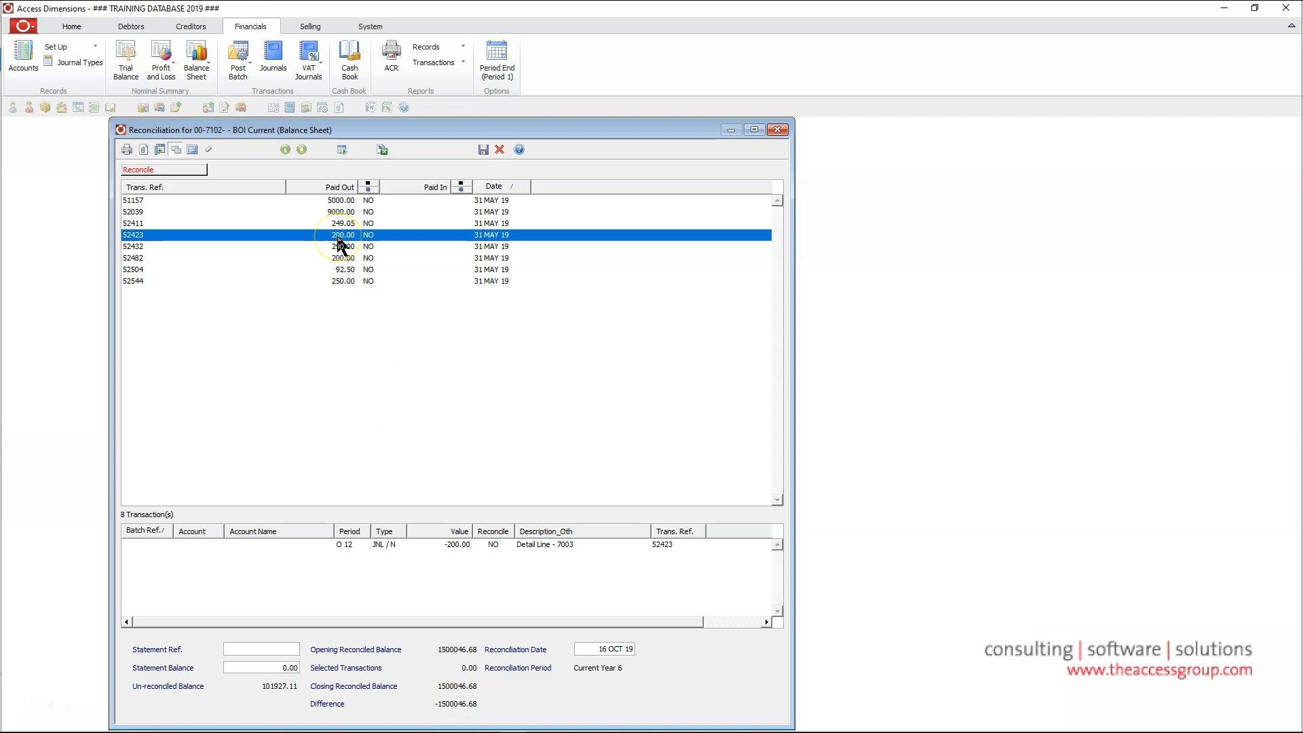
Mark payments 51157, 52039 and 52411 as reconciled.
double_click(331, 200)
double_click(333, 212)
double_click(334, 224)
Set the statement balance to 1485797.63.
left_click(294, 653)
left_click(272, 669)
type("148579")
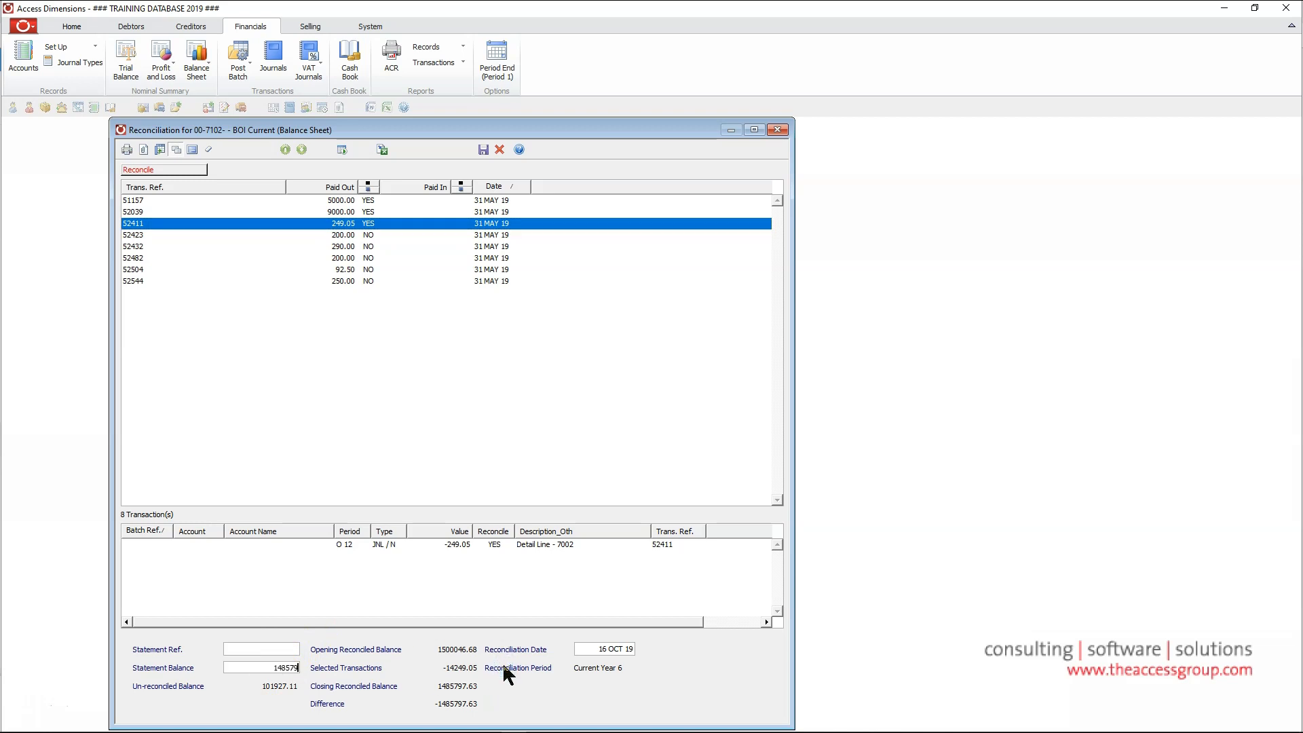
type("7.63")
key("Tab")
Remove the reconcile marks from payments 51157, 52039 and 52411.
double_click(343, 200)
double_click(346, 211)
double_click(347, 223)
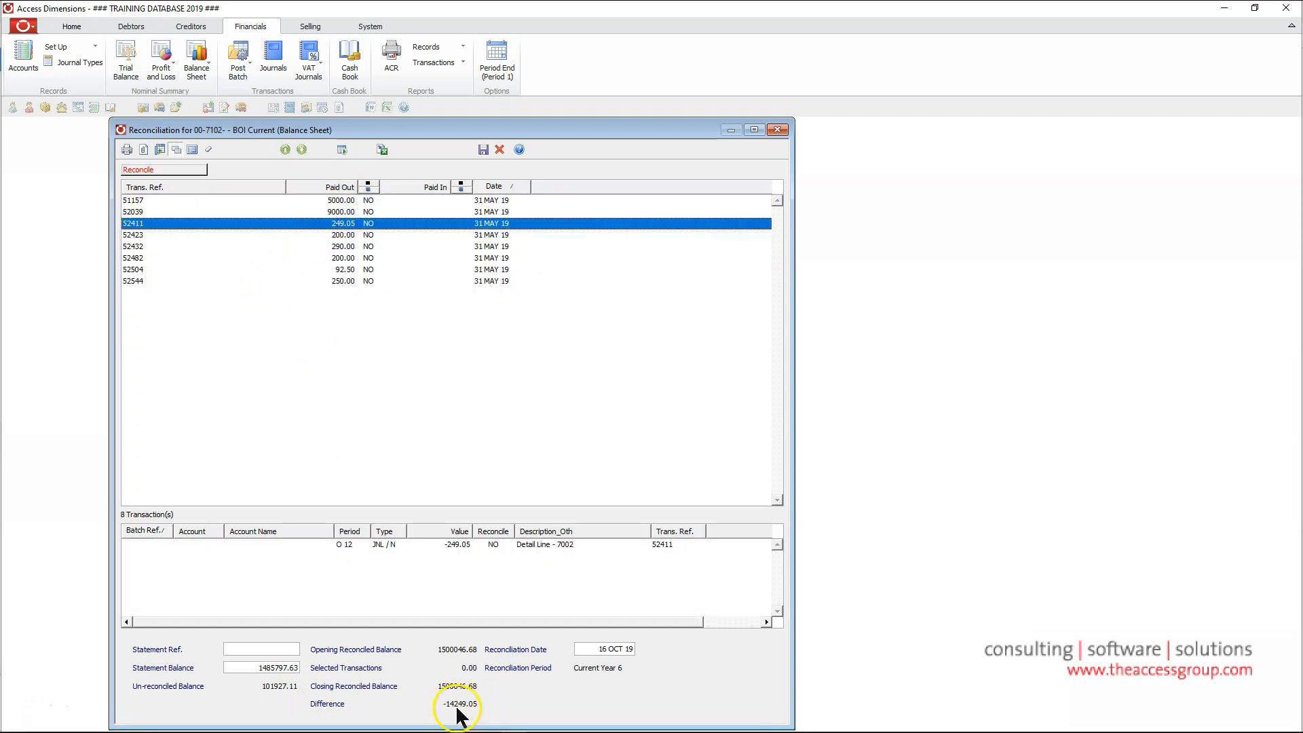
Mark payments 51157, 52039 and 52411 as reconciled again, one at a time, against the statement balance.
double_click(347, 200)
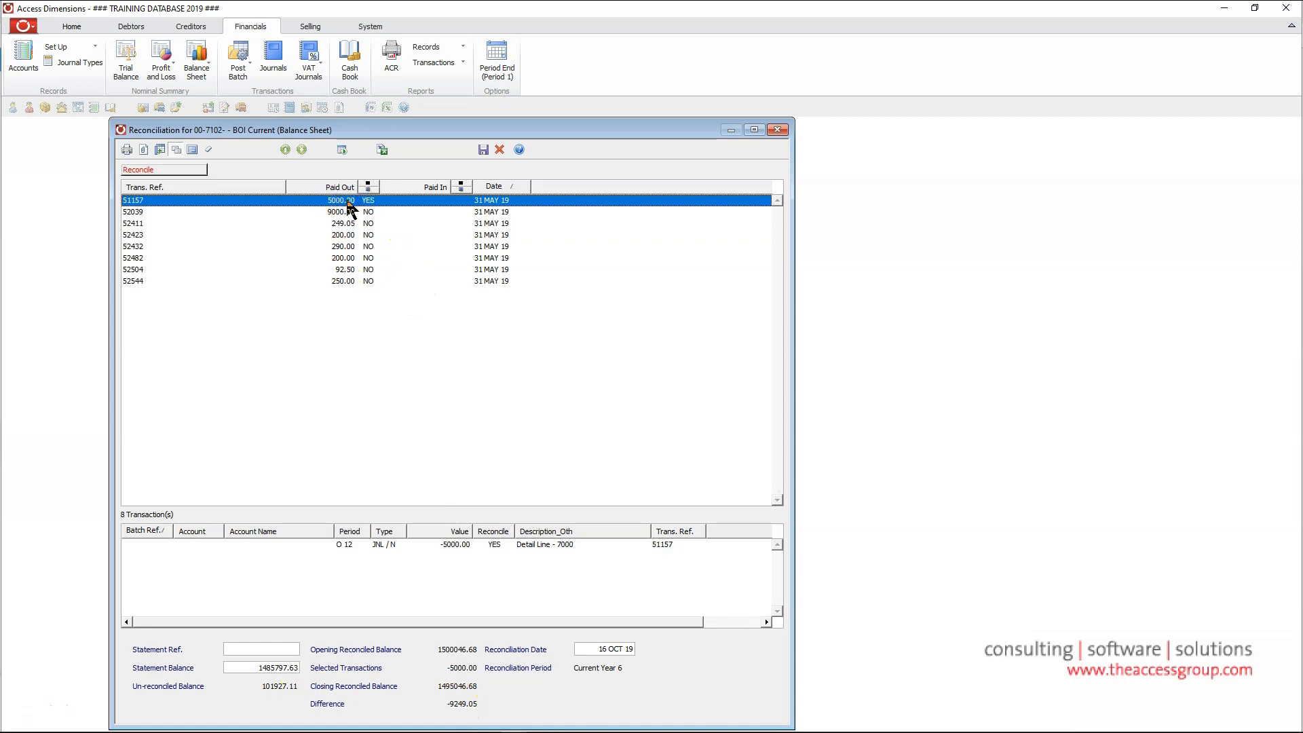
double_click(347, 211)
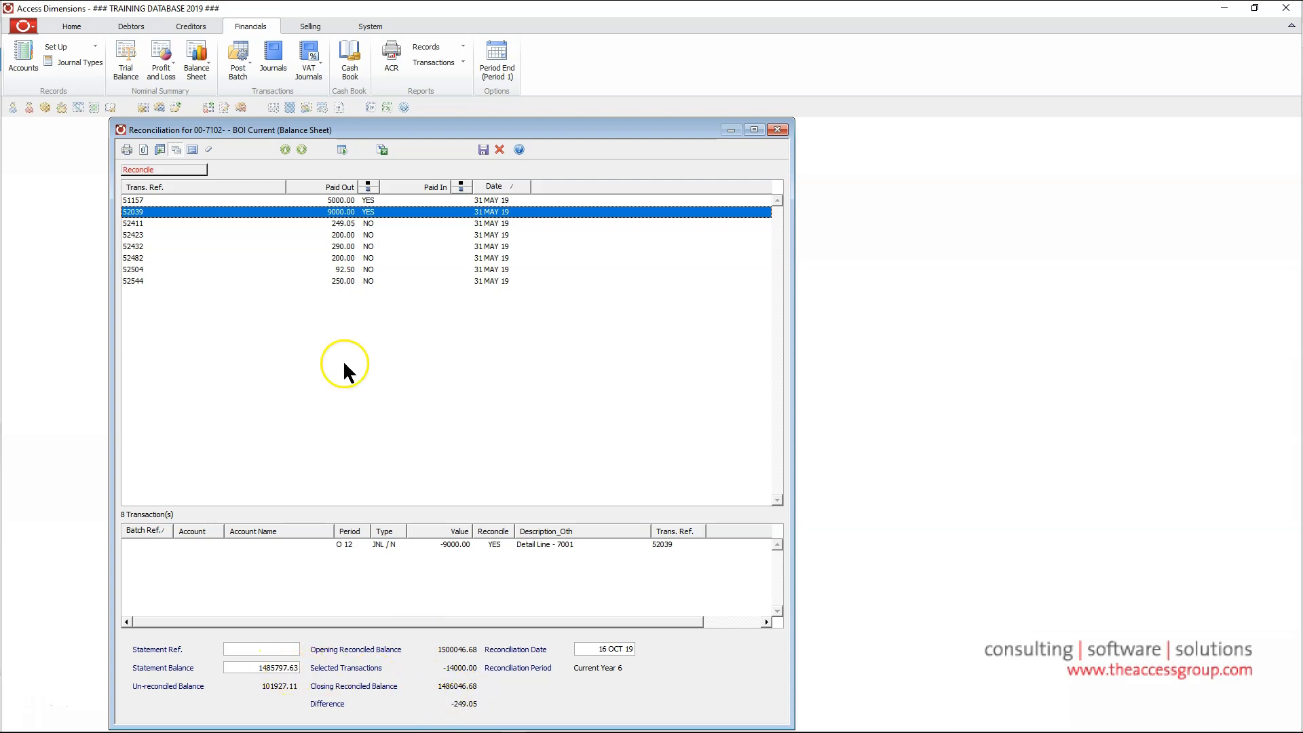
double_click(348, 224)
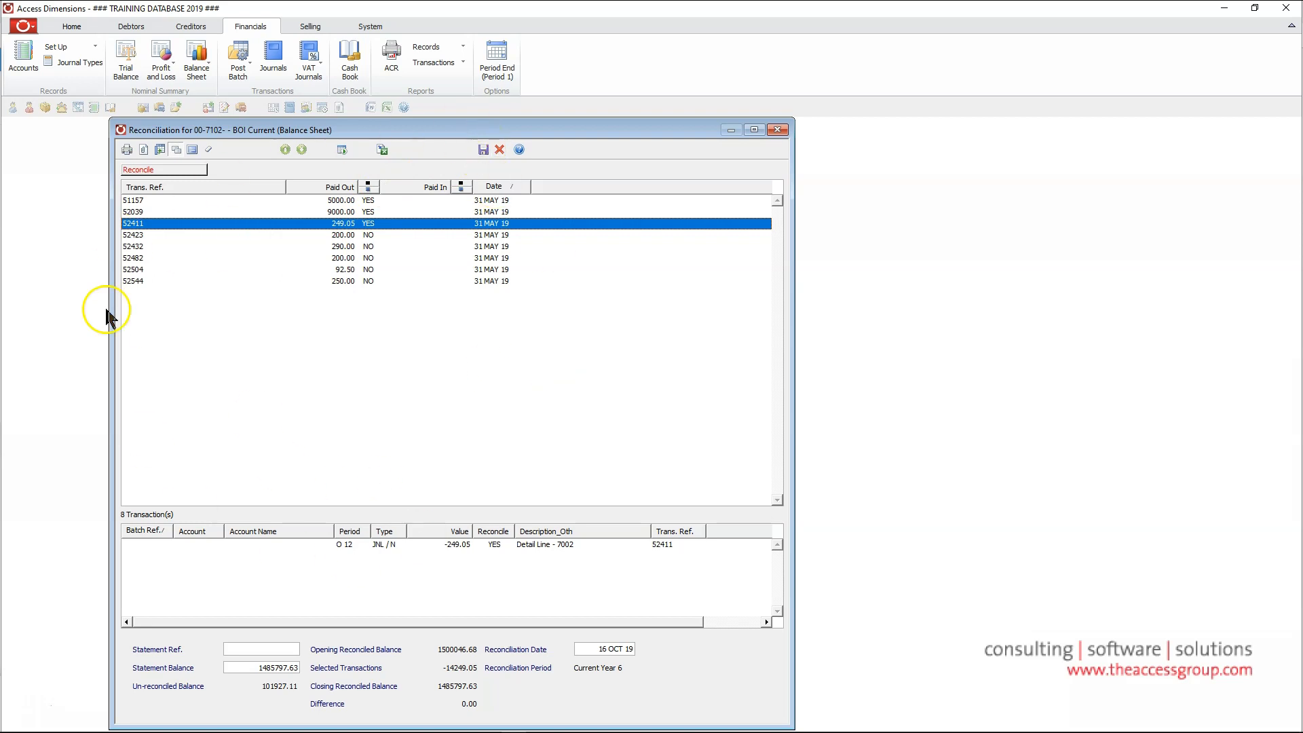
Decline saving the reconciliation without a statement reference and enter a date-based reference starting with 2019-.
left_click(481, 150)
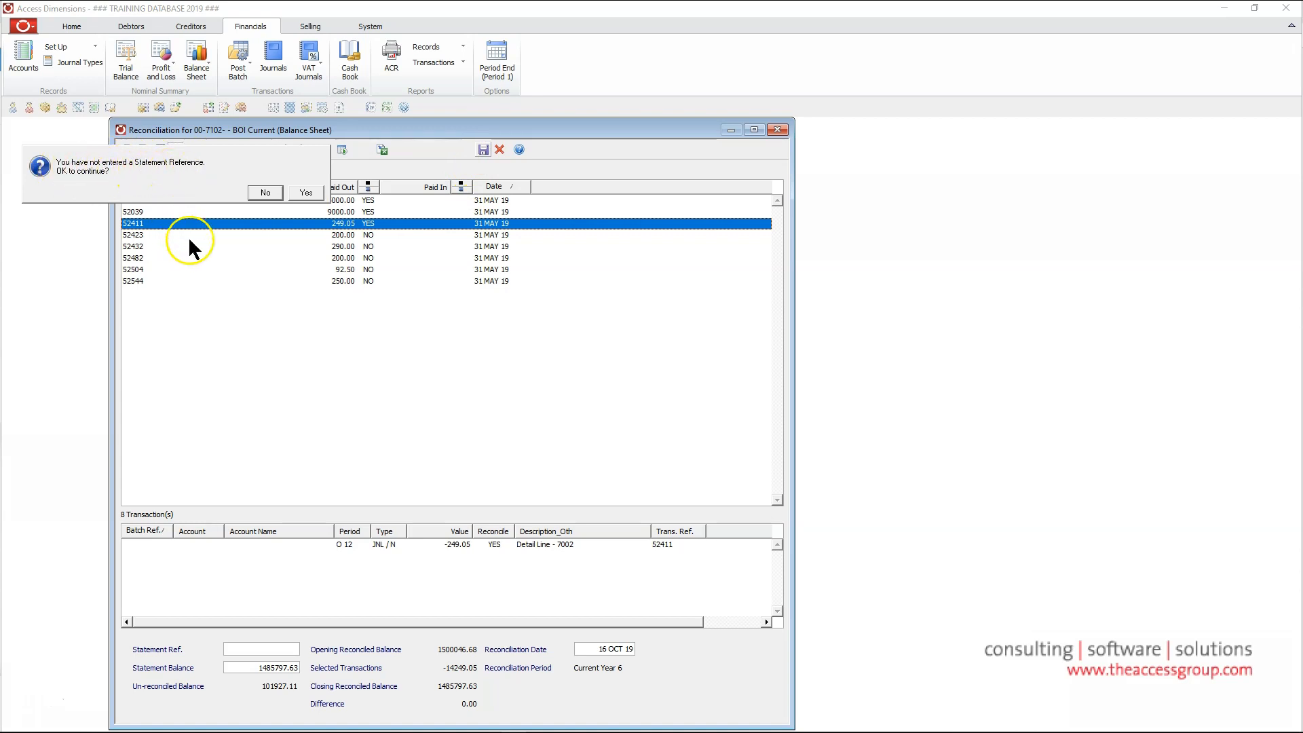
left_click(268, 194)
left_click(262, 649)
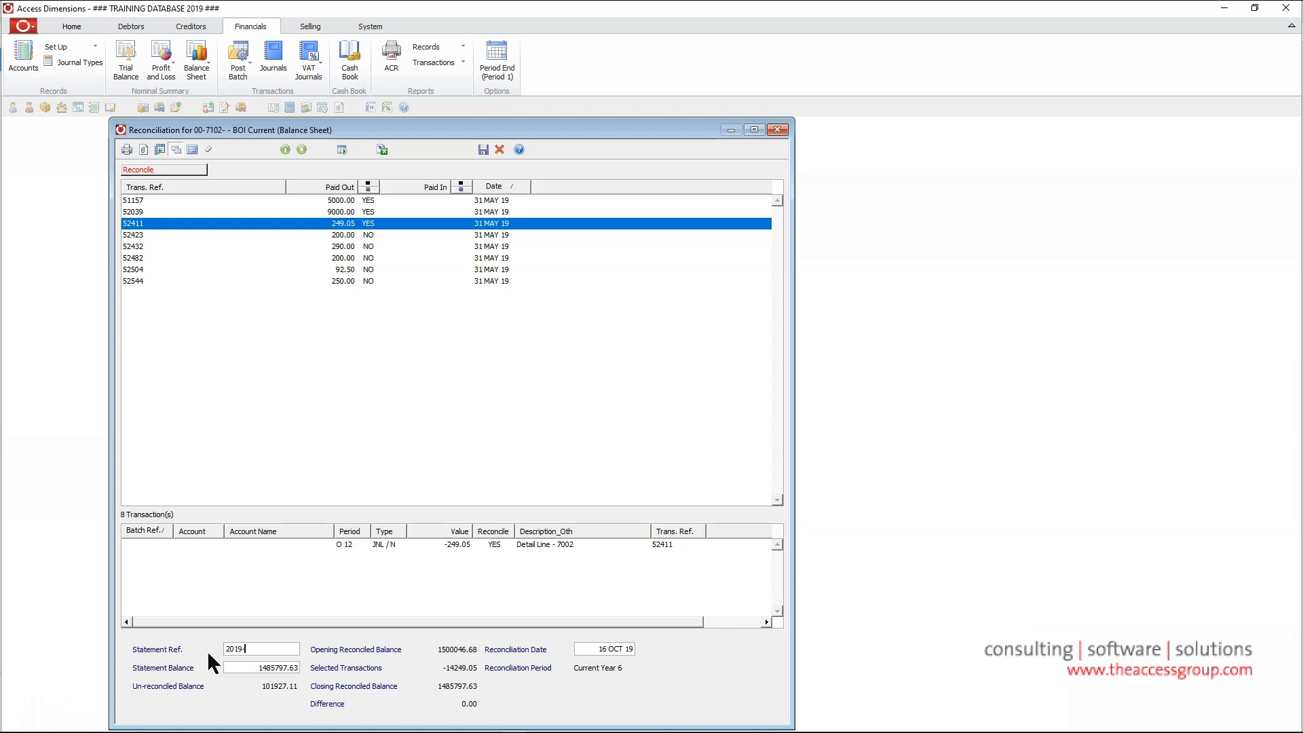
type("10")
key("BackSpace")
key("BackSpace")
type("-31")
Correct the digits of the date-based statement reference and check the whole entry.
left_click(248, 648)
key("Left")
type("0")
left_click(260, 650)
key("BackSpace")
key("Left")
key("Delete")
left_click(151, 649)
left_click_drag(267, 650, 148, 650)
left_click(283, 650)
Set the reconciliation date to 31/5.
left_click_drag(583, 649, 697, 653)
type("31/5")
key("Tab")
Preview the Reconciliation Report for transactions up to 31 MAY 19, check the unreconciled payments and close it.
left_click(126, 150)
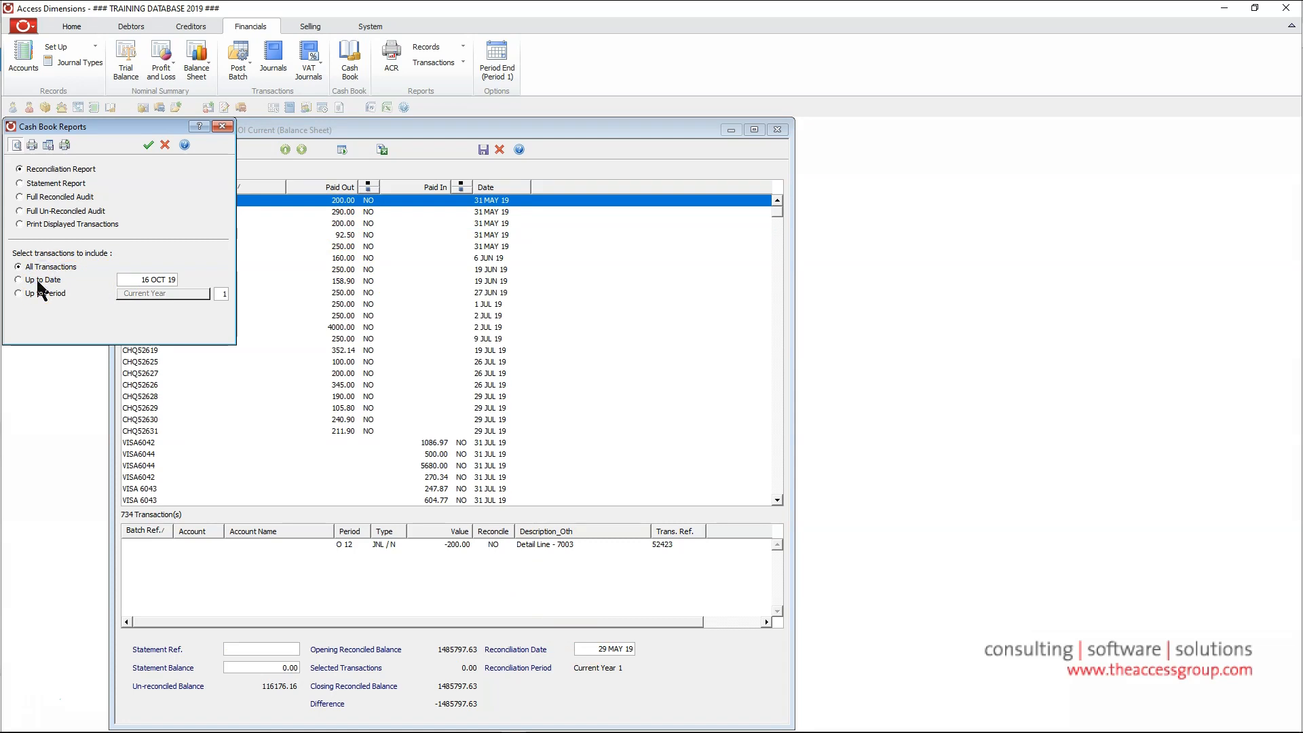
left_click(39, 280)
left_click(157, 284)
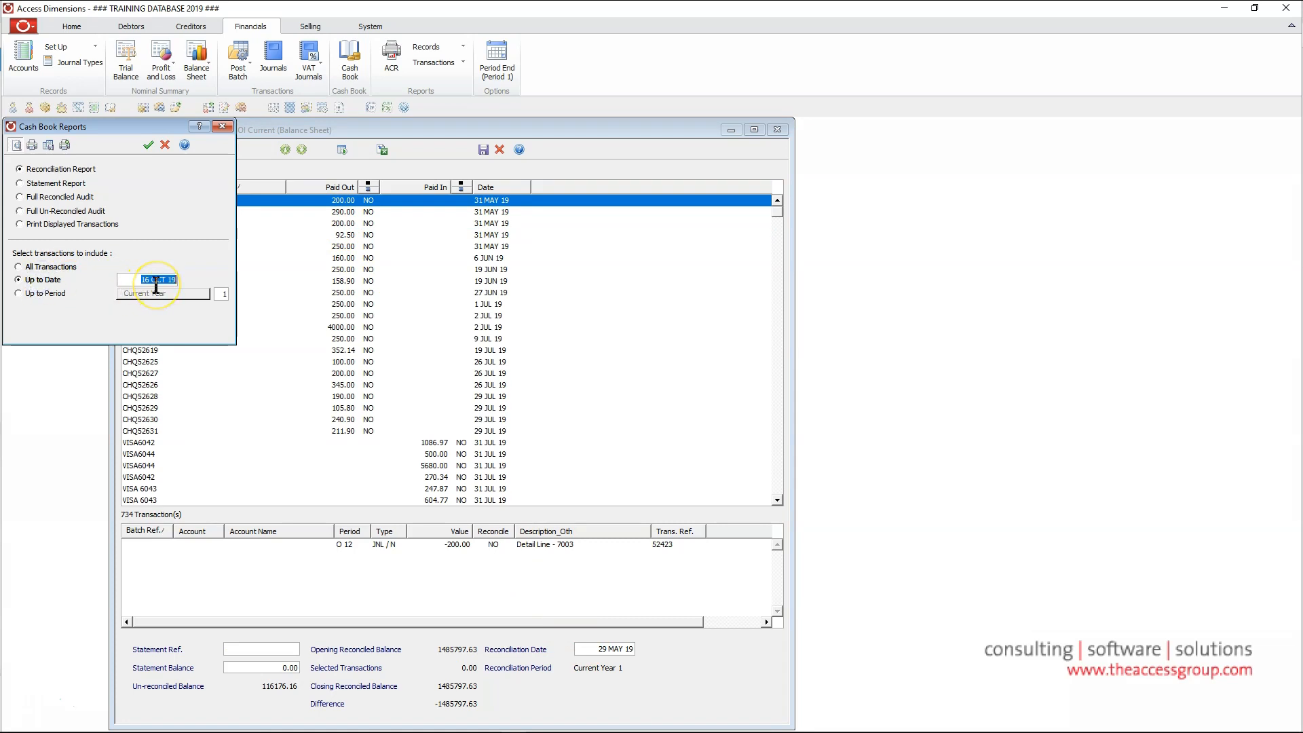
type("31 MAY 19")
key("Return")
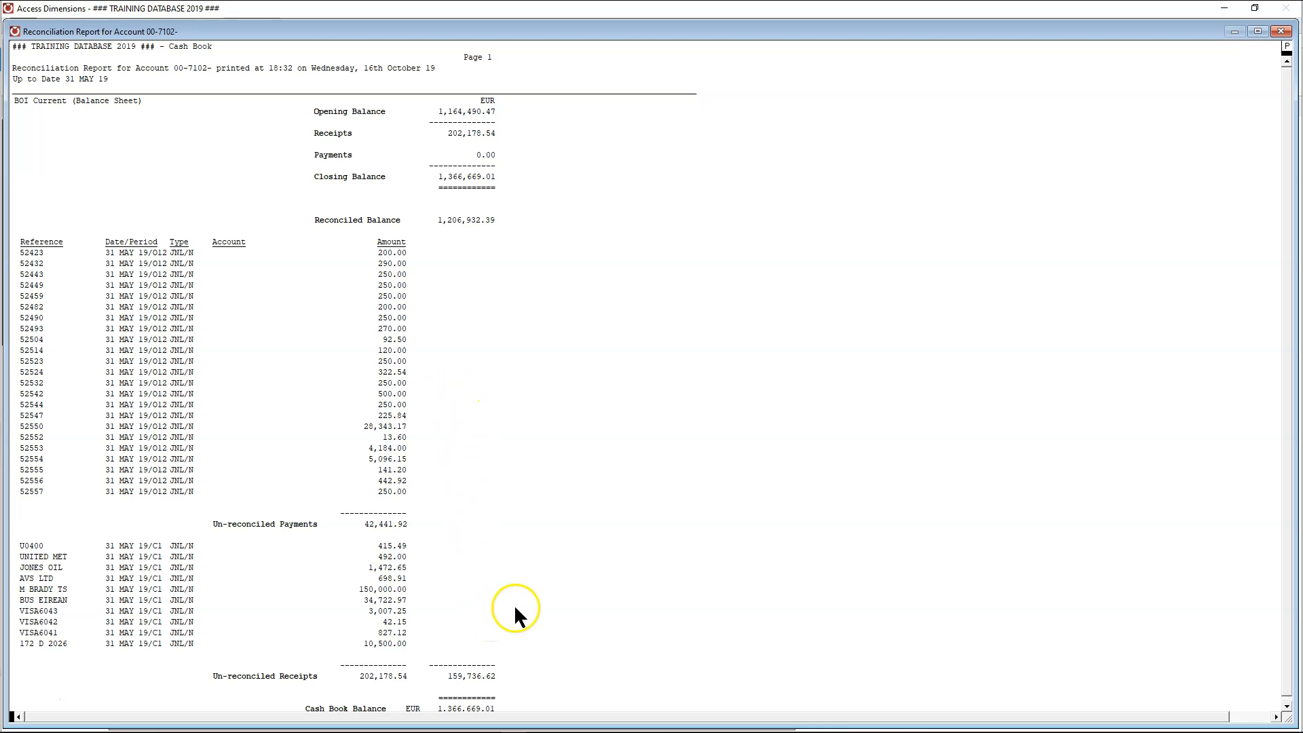
left_click_drag(204, 495, 11, 231)
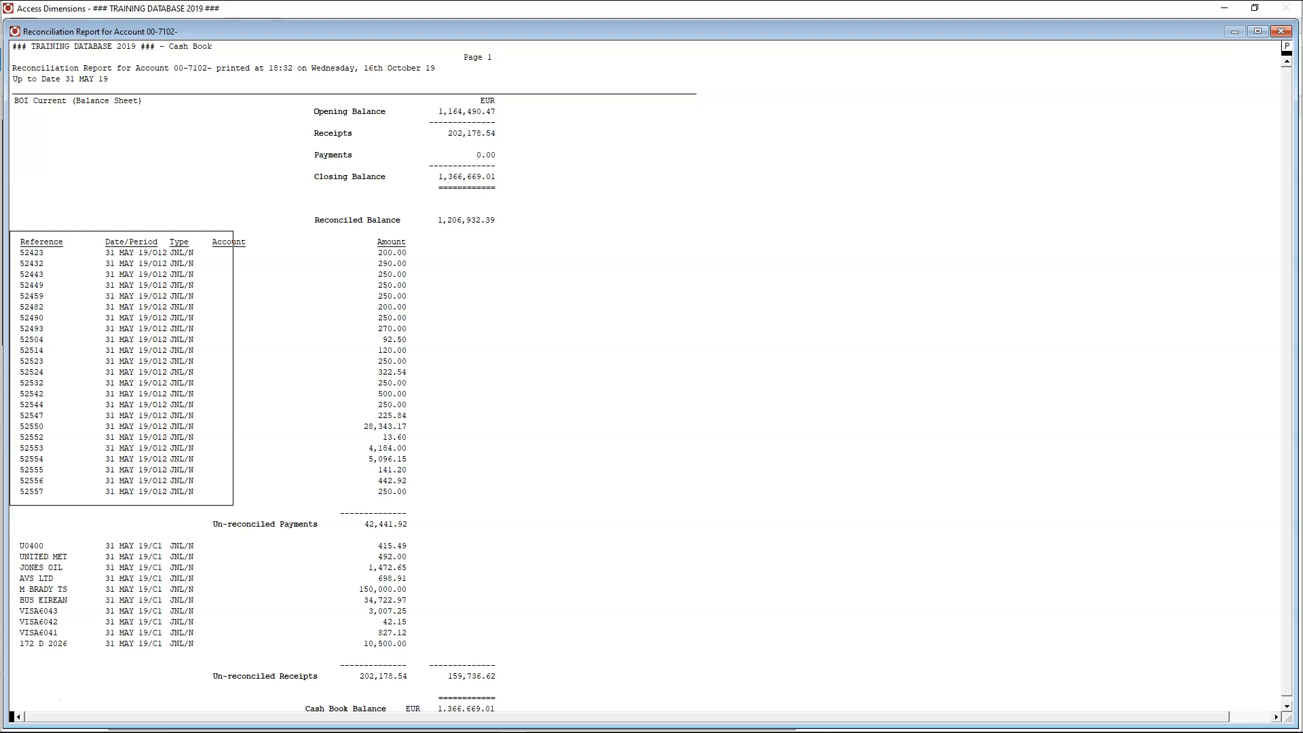
left_click(1281, 31)
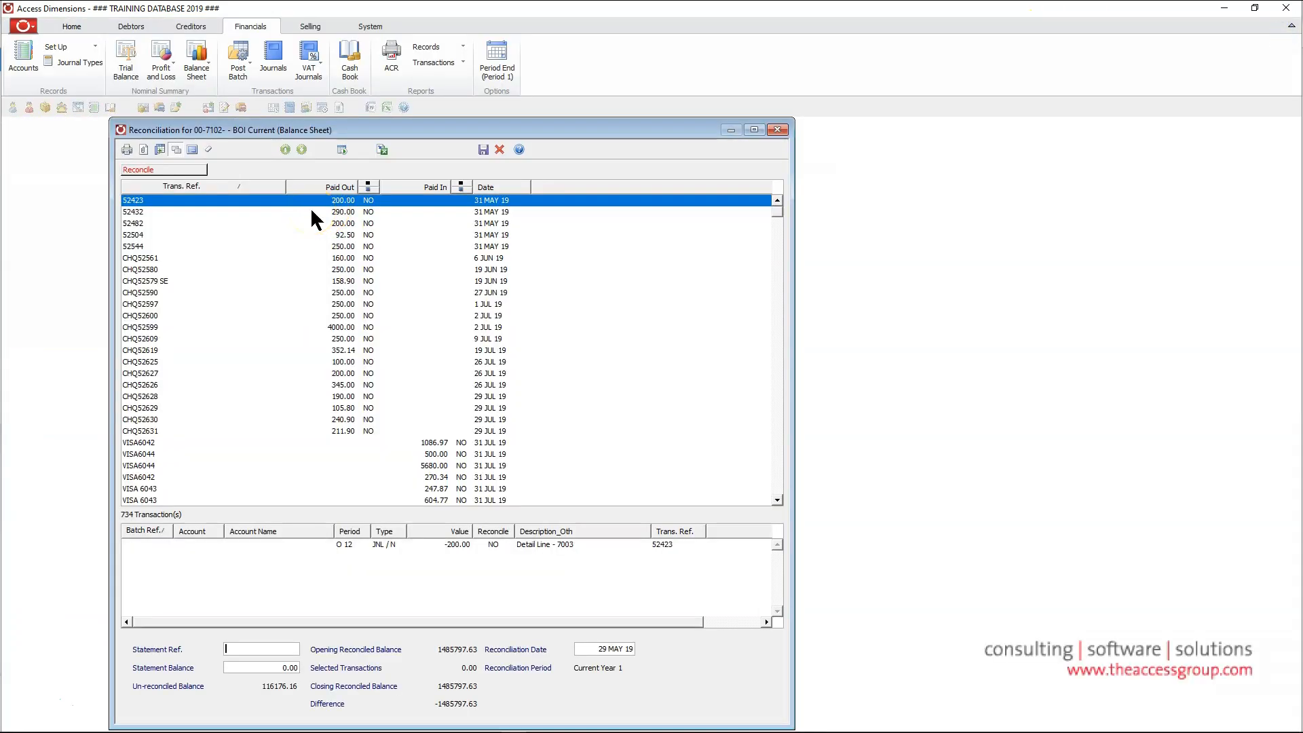
Mark the payments from 52423 through CHQ52579 SE as reconciled in one go, and include CHQ52590.
left_click_drag(353, 216, 344, 288)
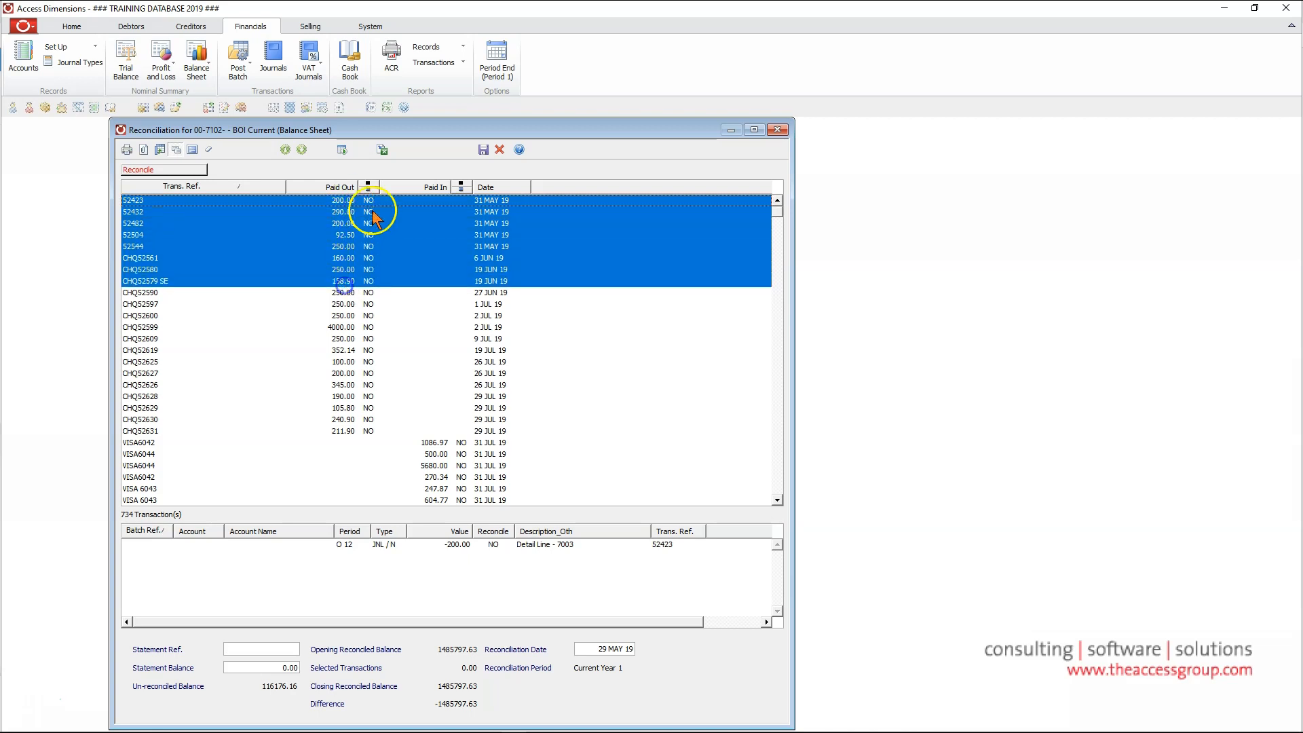
left_click(367, 186)
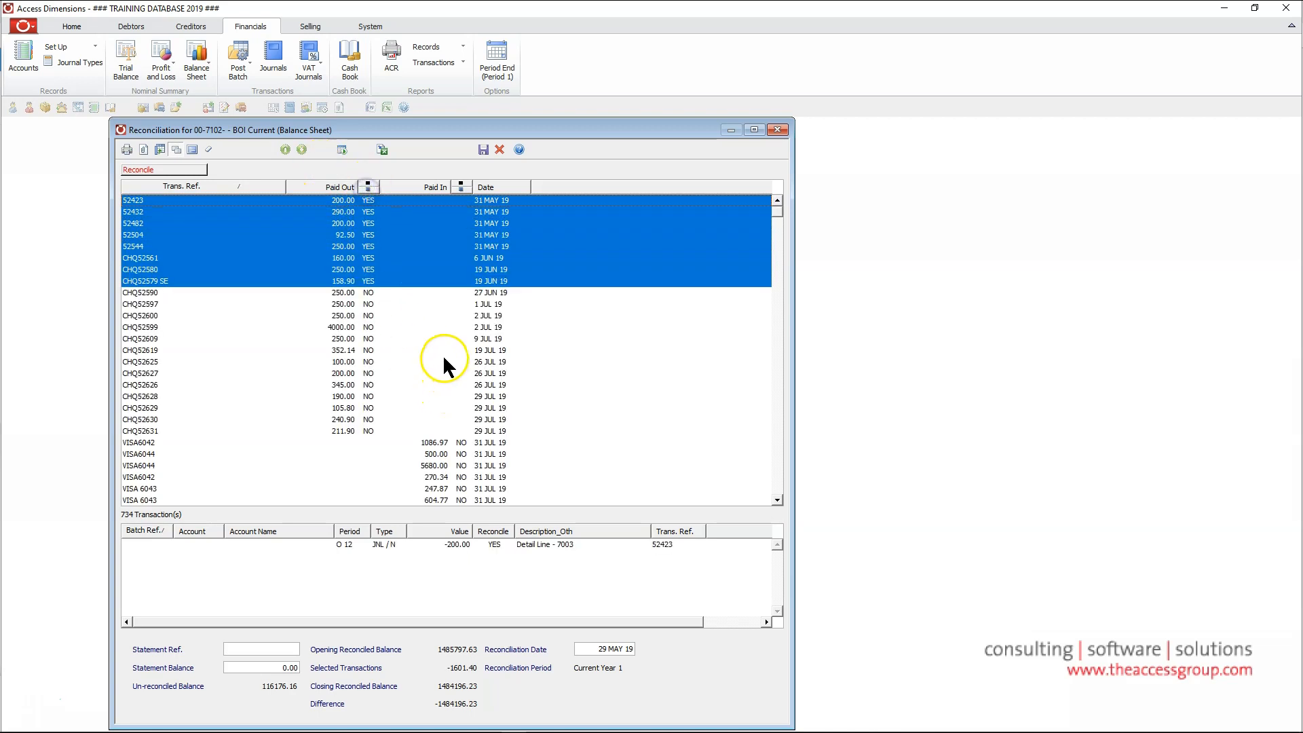
left_click(431, 290)
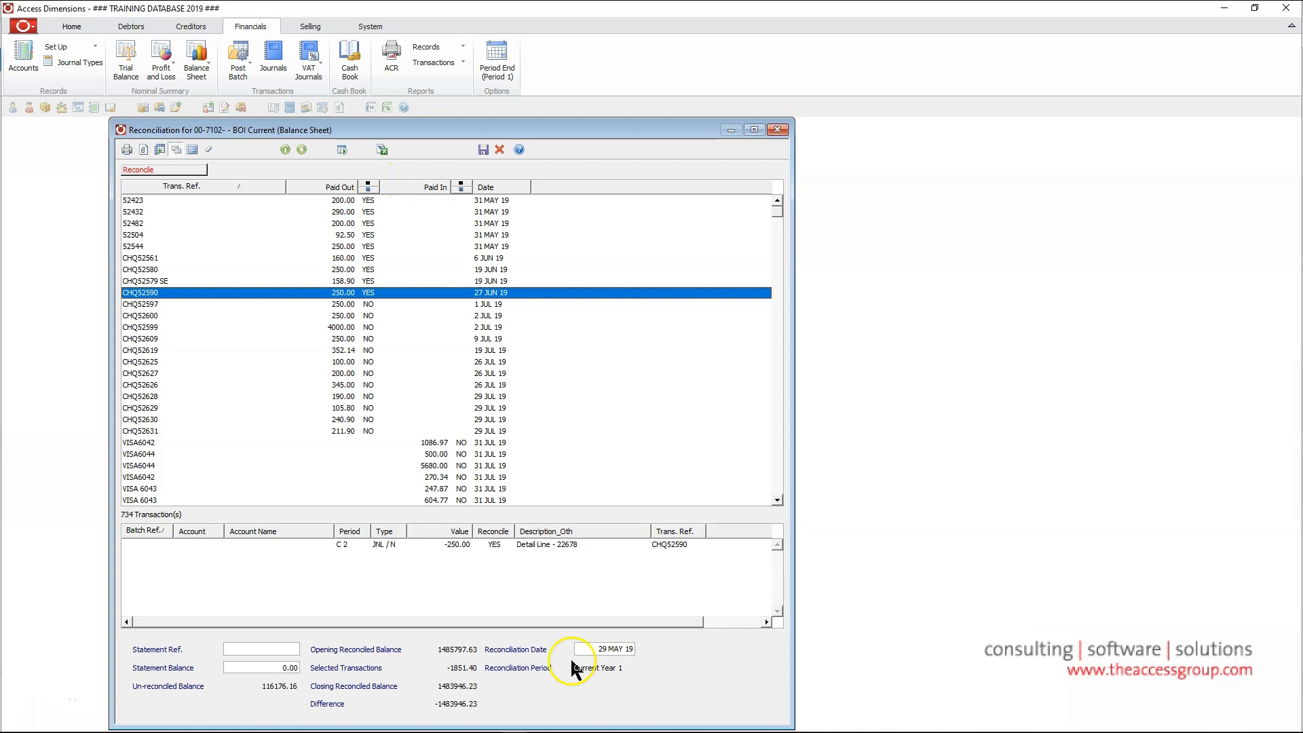
Set the reconciliation date to 27 JUN 19 and save the reconciliation without a statement reference.
left_click(590, 649)
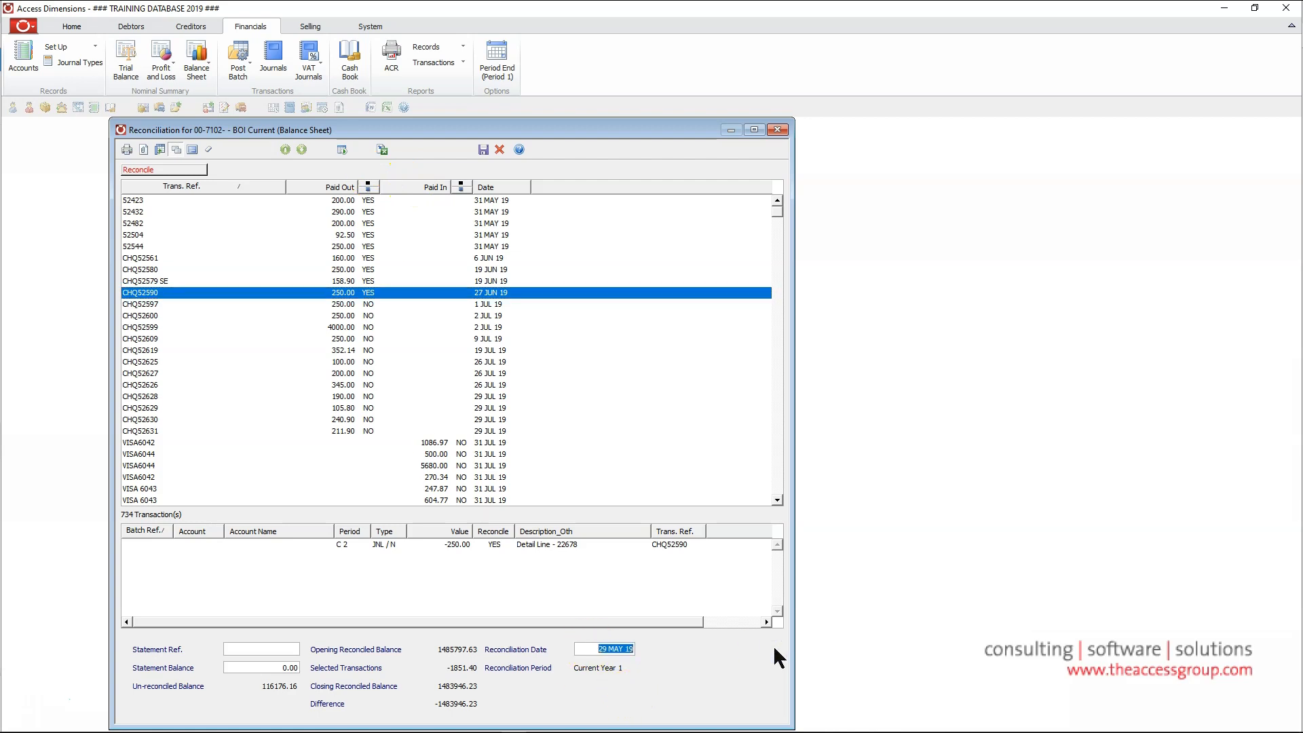
type("27/6")
key("Return")
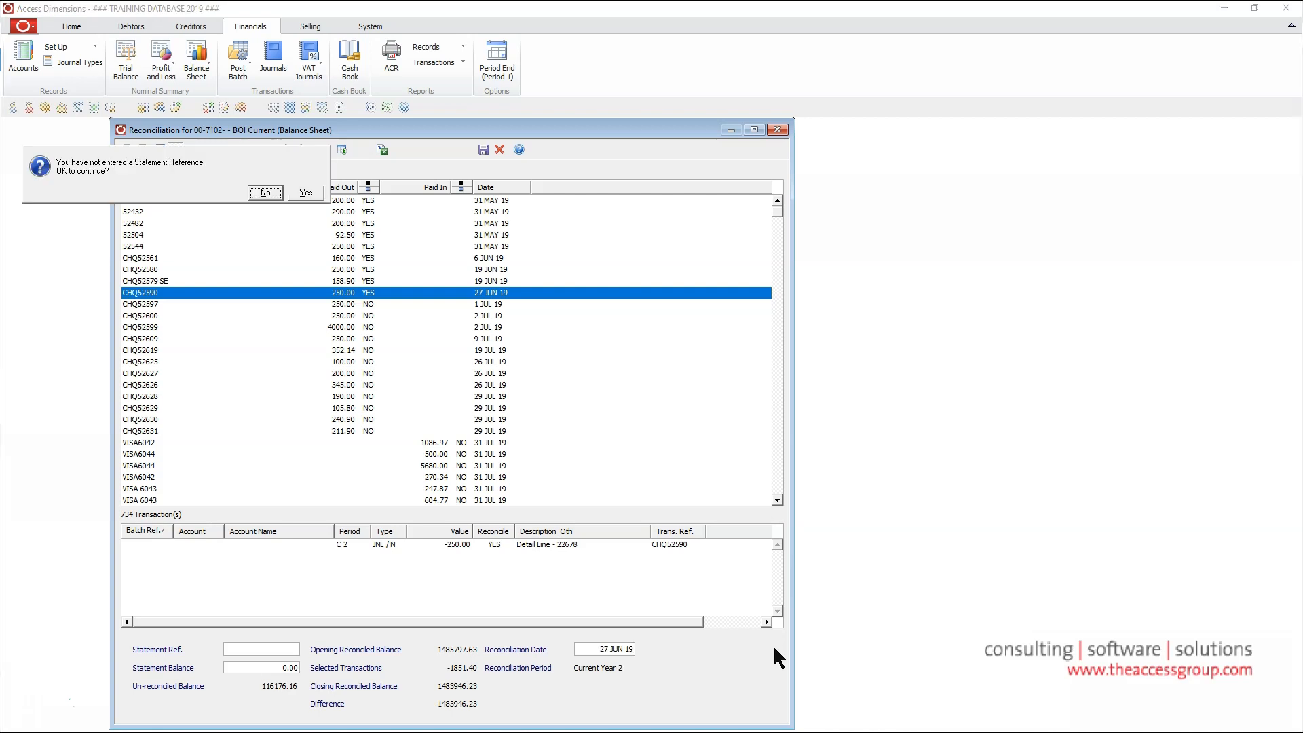
left_click(306, 192)
left_click(225, 182)
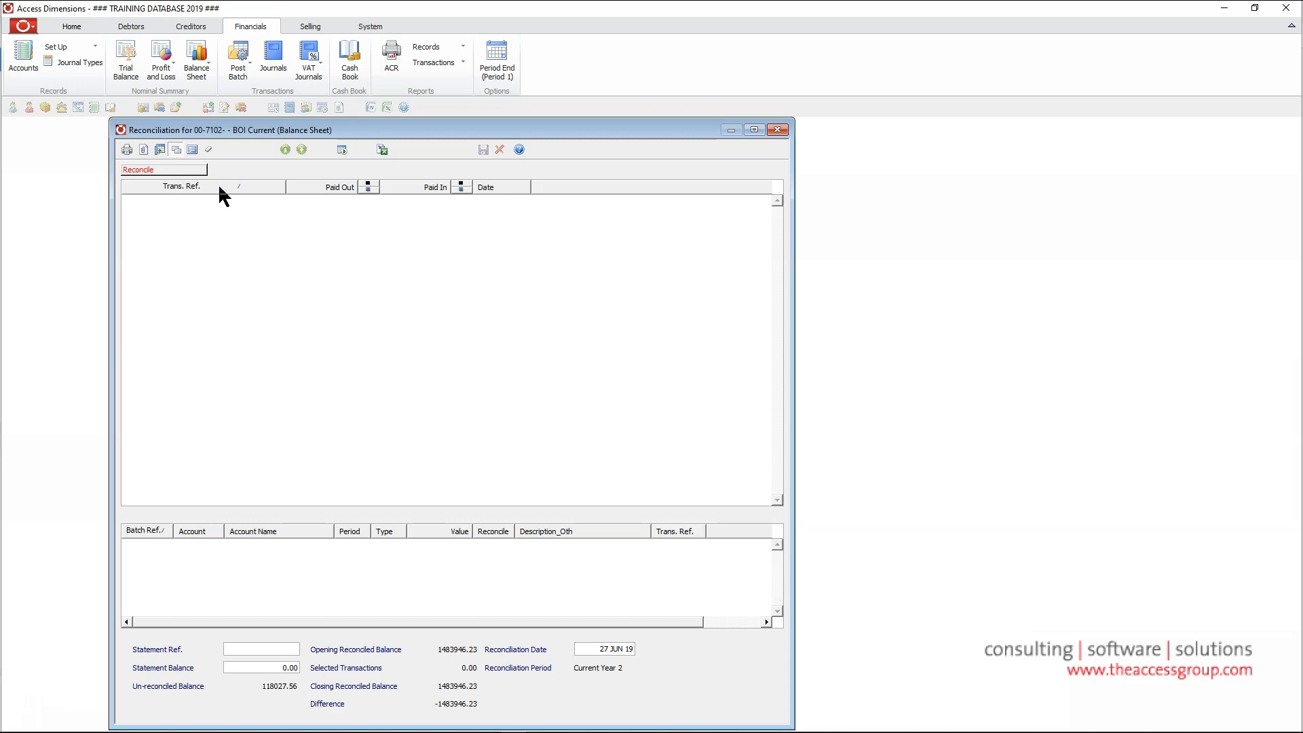
Rerun the Reconciliation Report with 31 MAY 19 as the cut-off date, review it and close it.
left_click(160, 149)
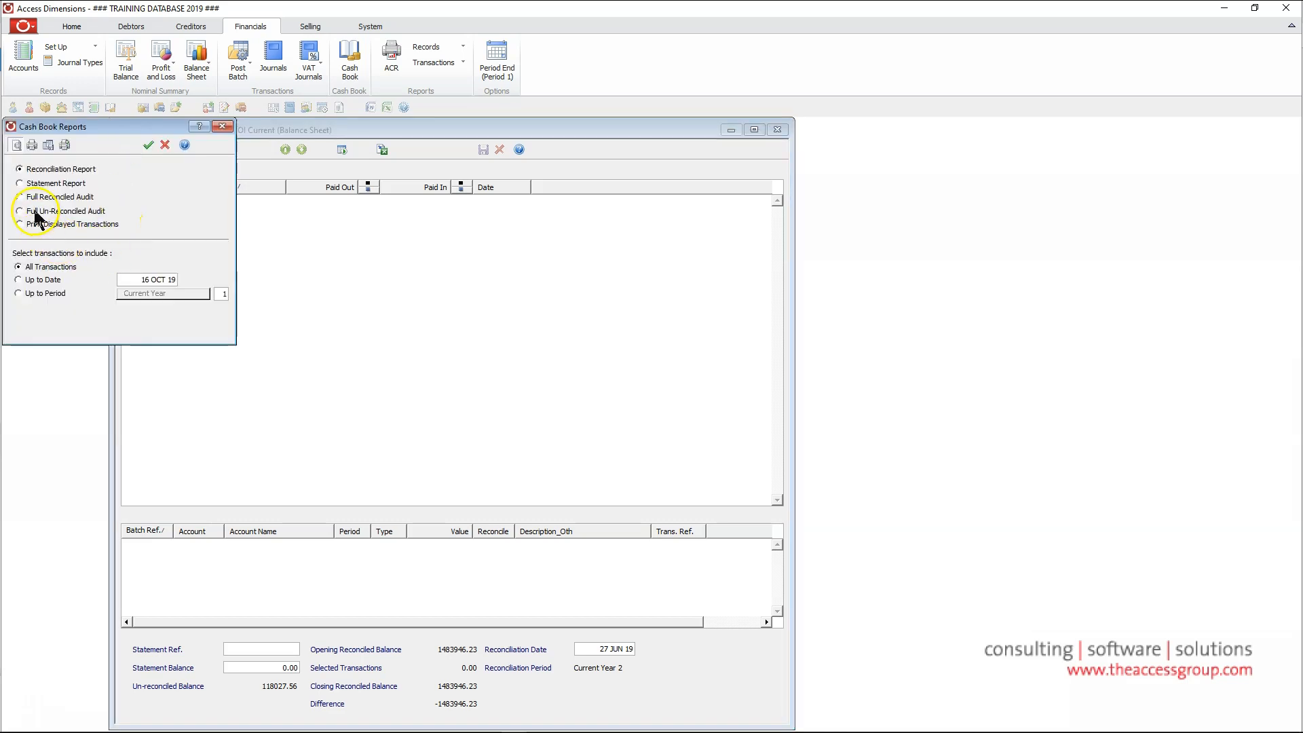
left_click(30, 280)
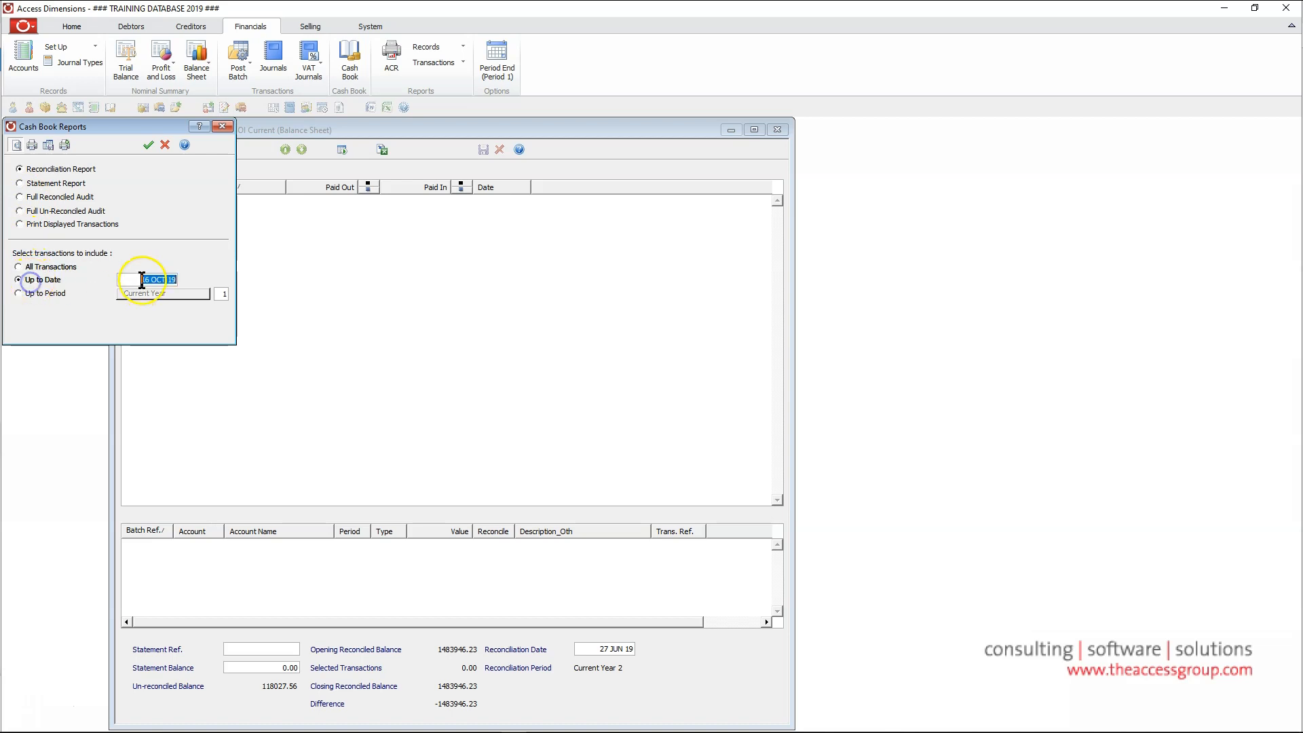
type("3105")
key("Return")
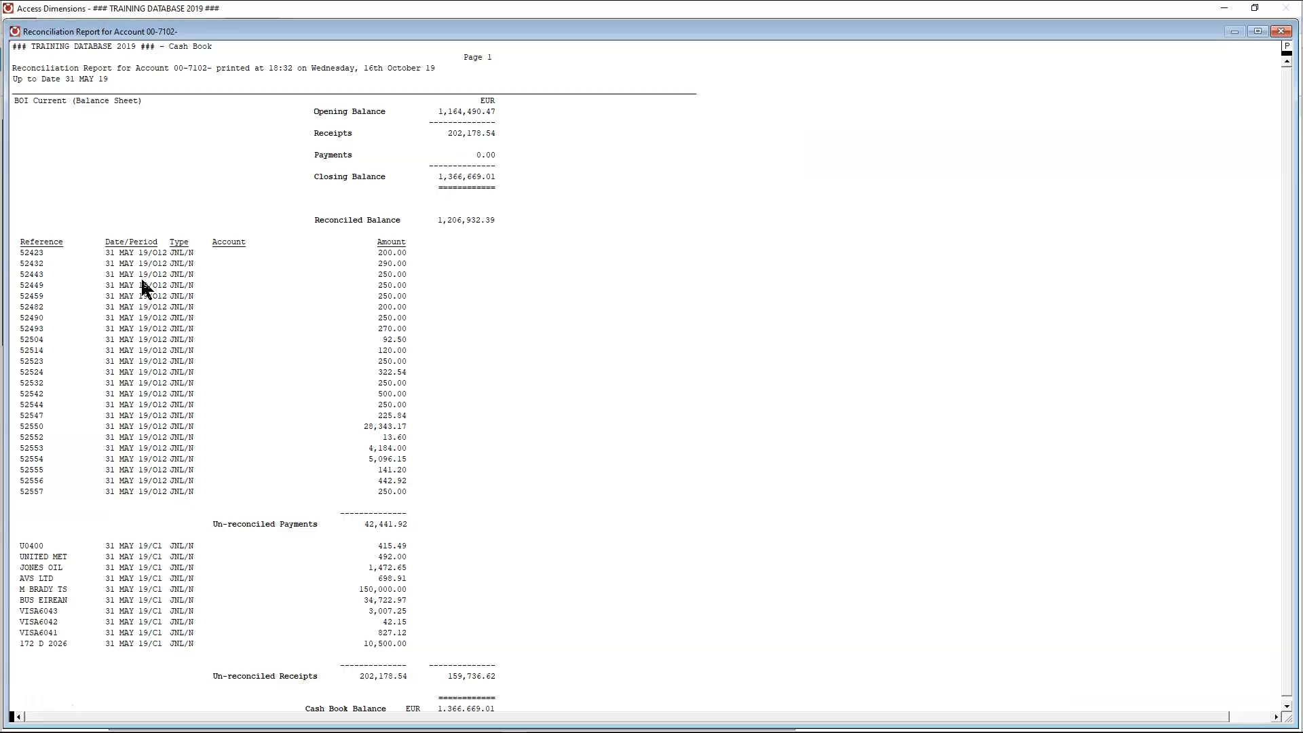
left_click(1281, 31)
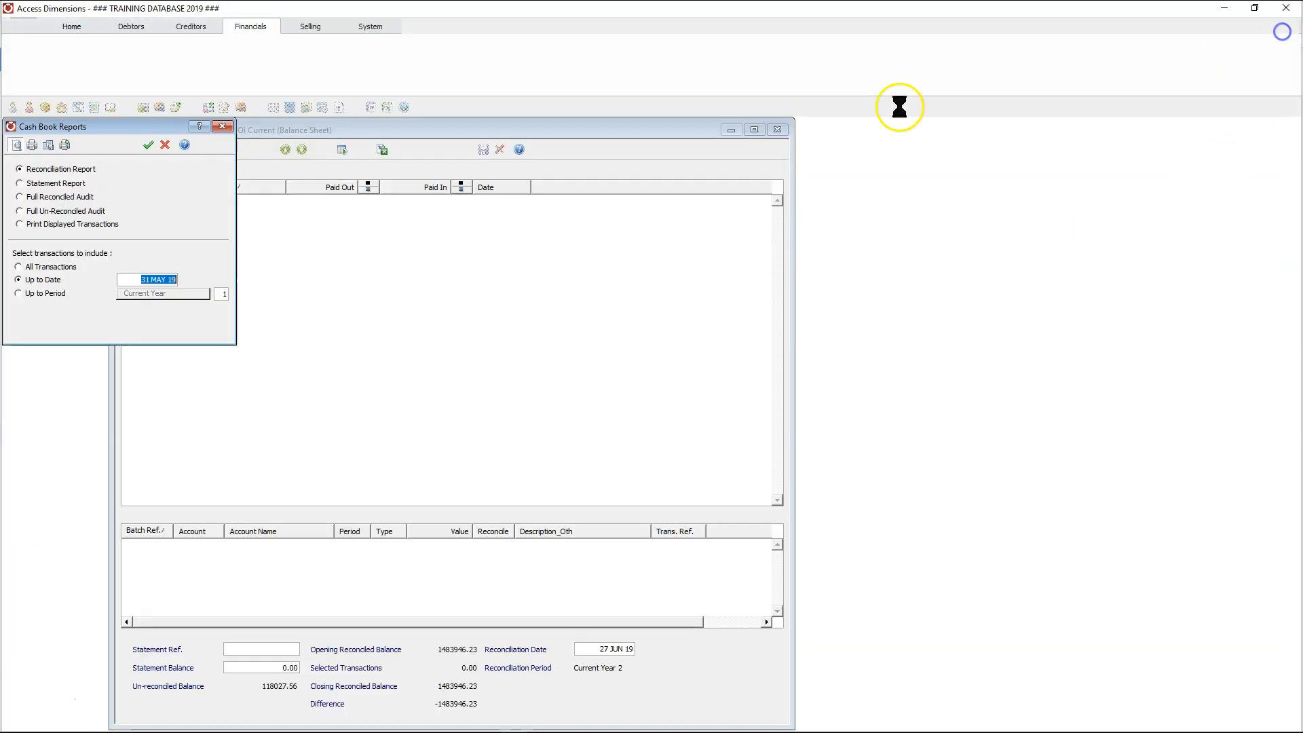
Preview the Reconciliation Report for transactions up to 27 JUN 19 and review both of its pages.
left_click(131, 154)
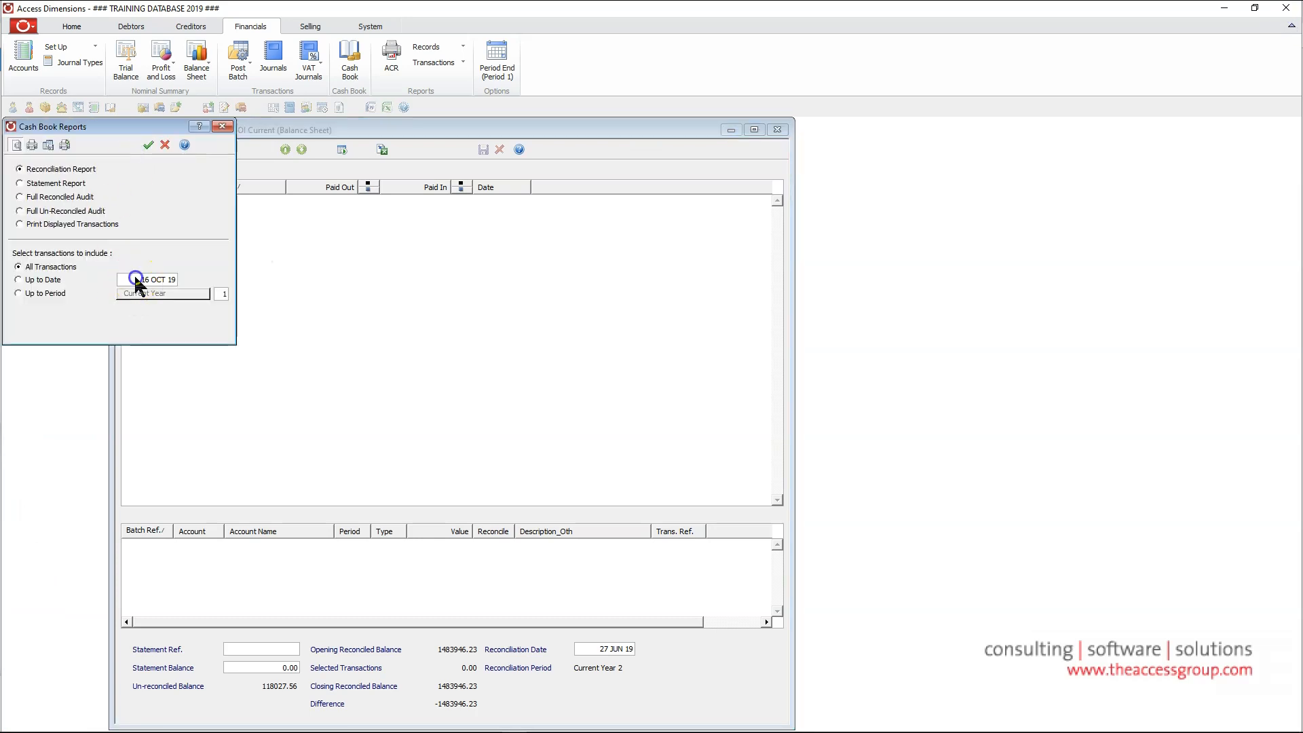
left_click(53, 280)
type("22706")
key("Return")
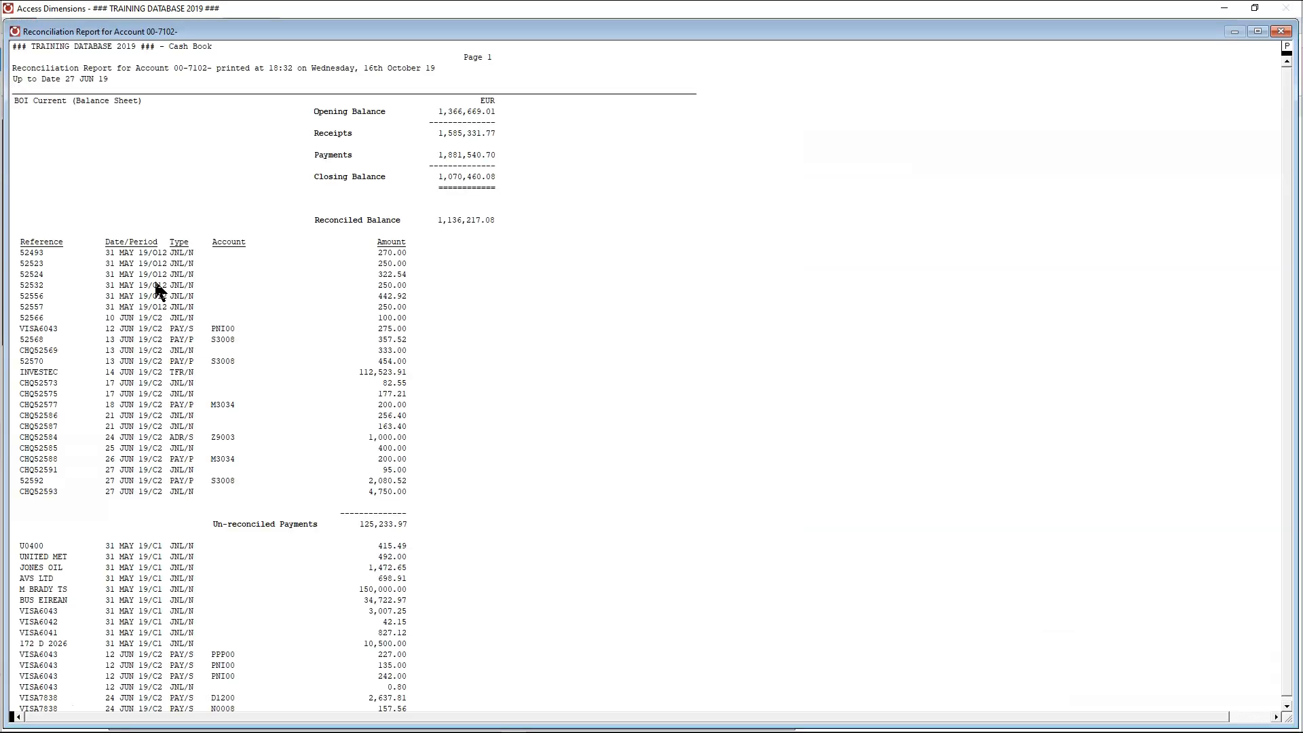
left_click(1287, 357)
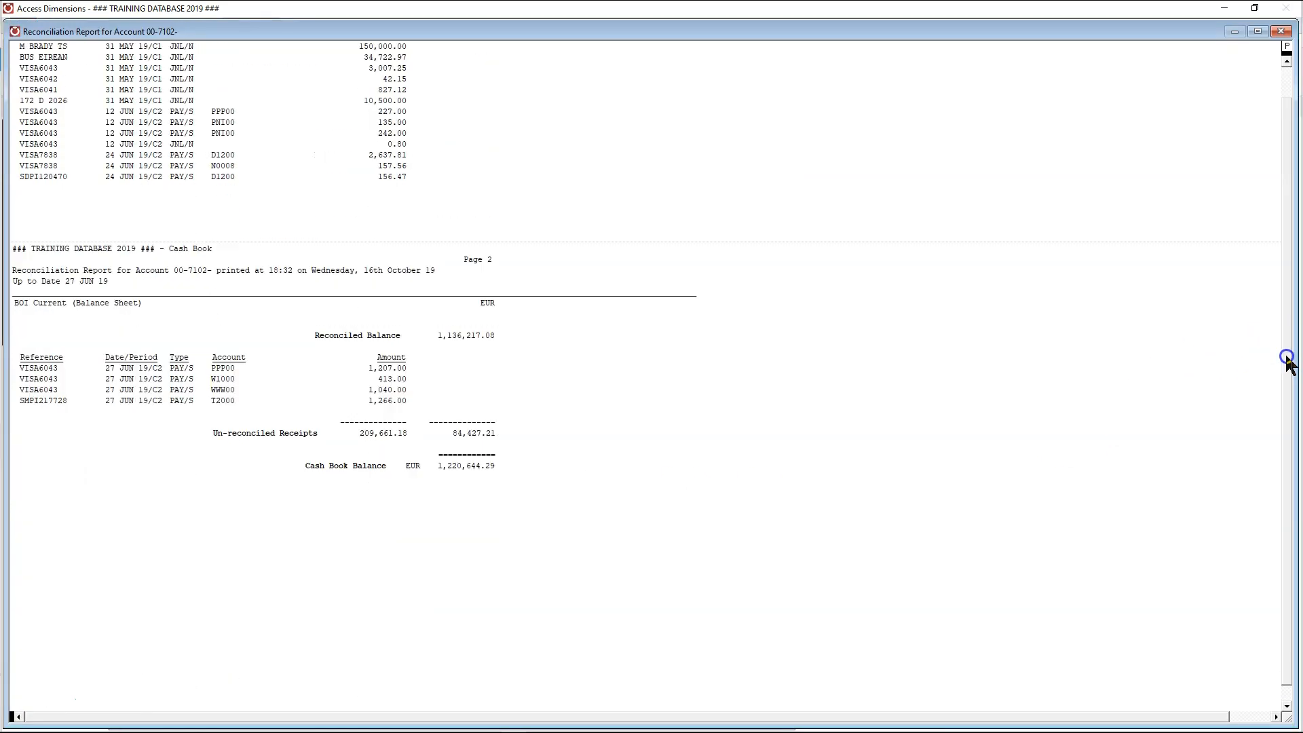
left_click(1287, 356)
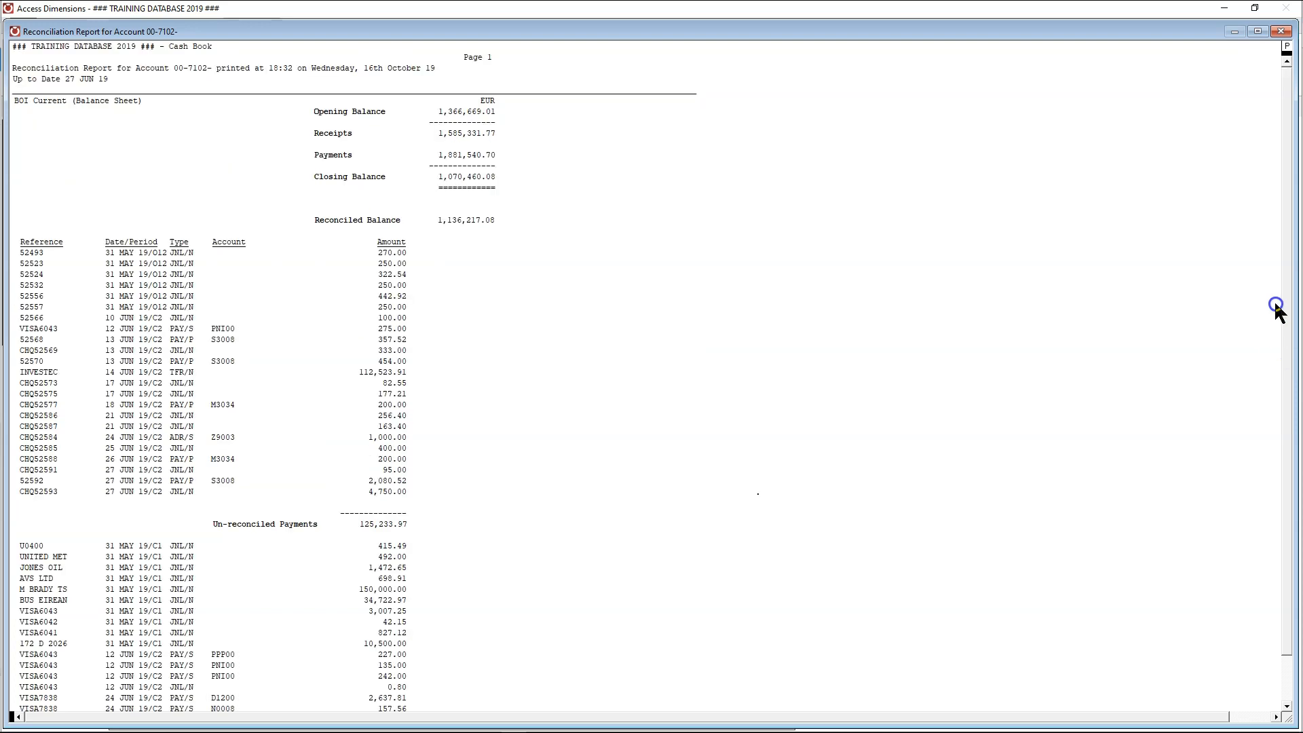
Check the 27 JUN 19 Reconciliation Report against the cut-off date in the report options, and close the report.
left_click(1275, 339)
left_click(1276, 291)
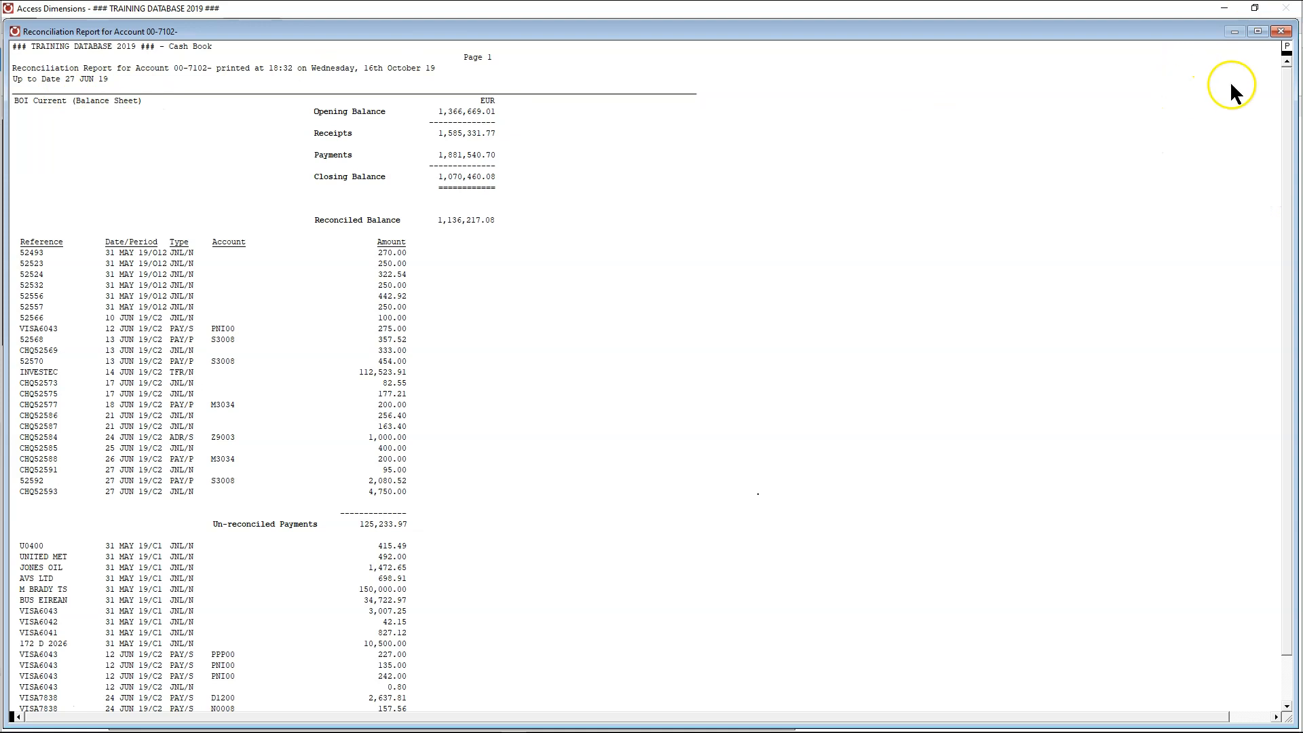
left_click(1282, 33)
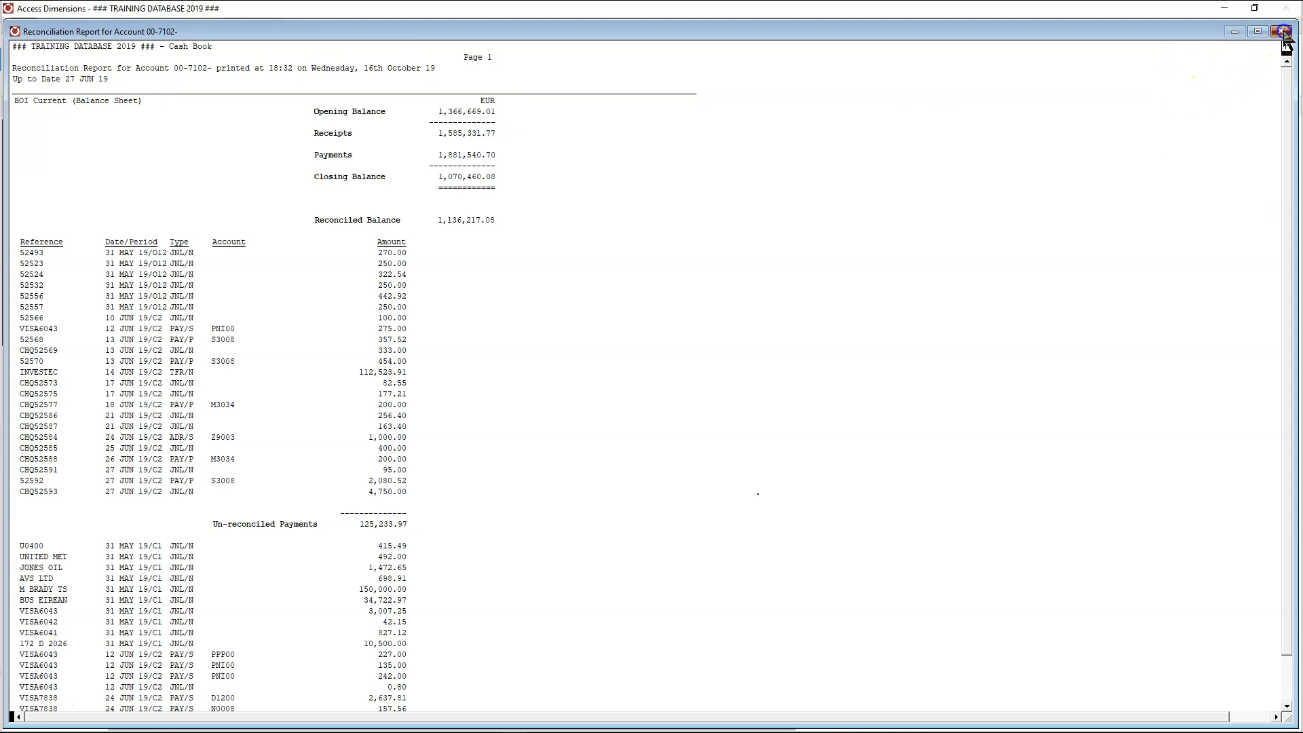
left_click_drag(1283, 32, 567, 99)
left_click_drag(536, 30, 942, 80)
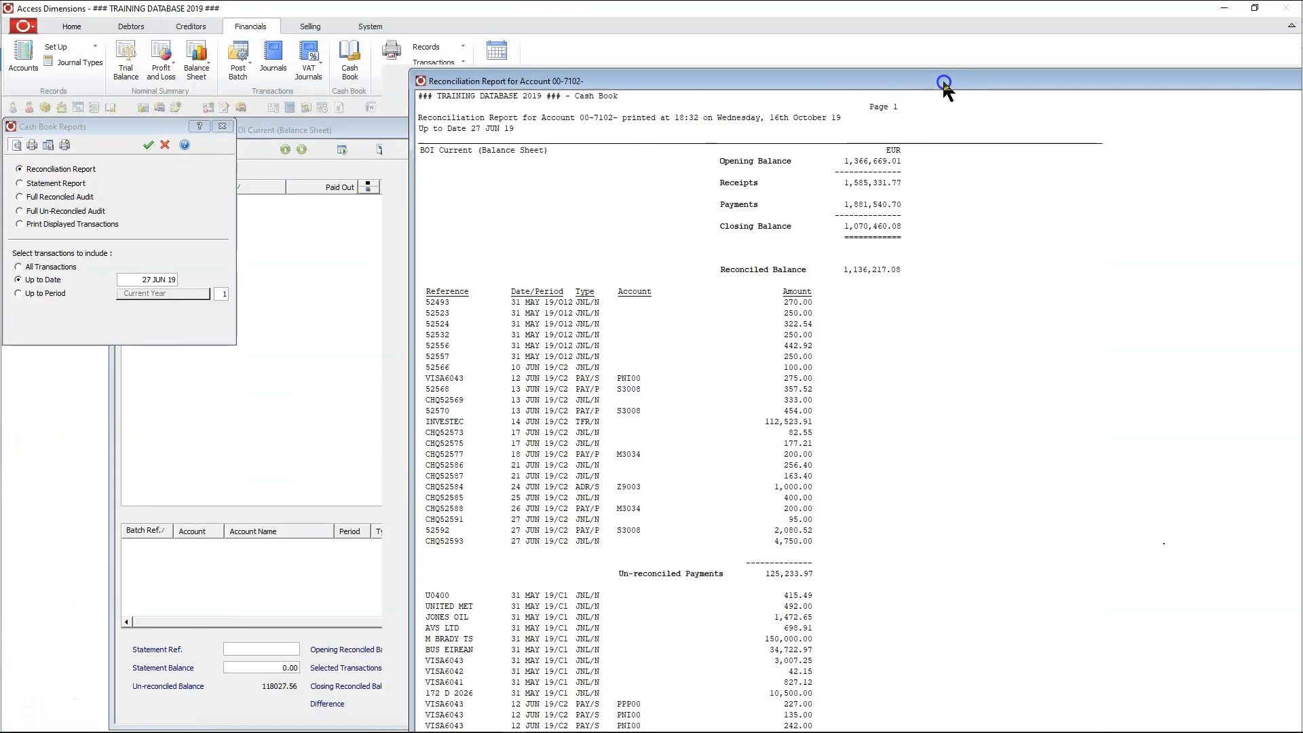
left_click(187, 281)
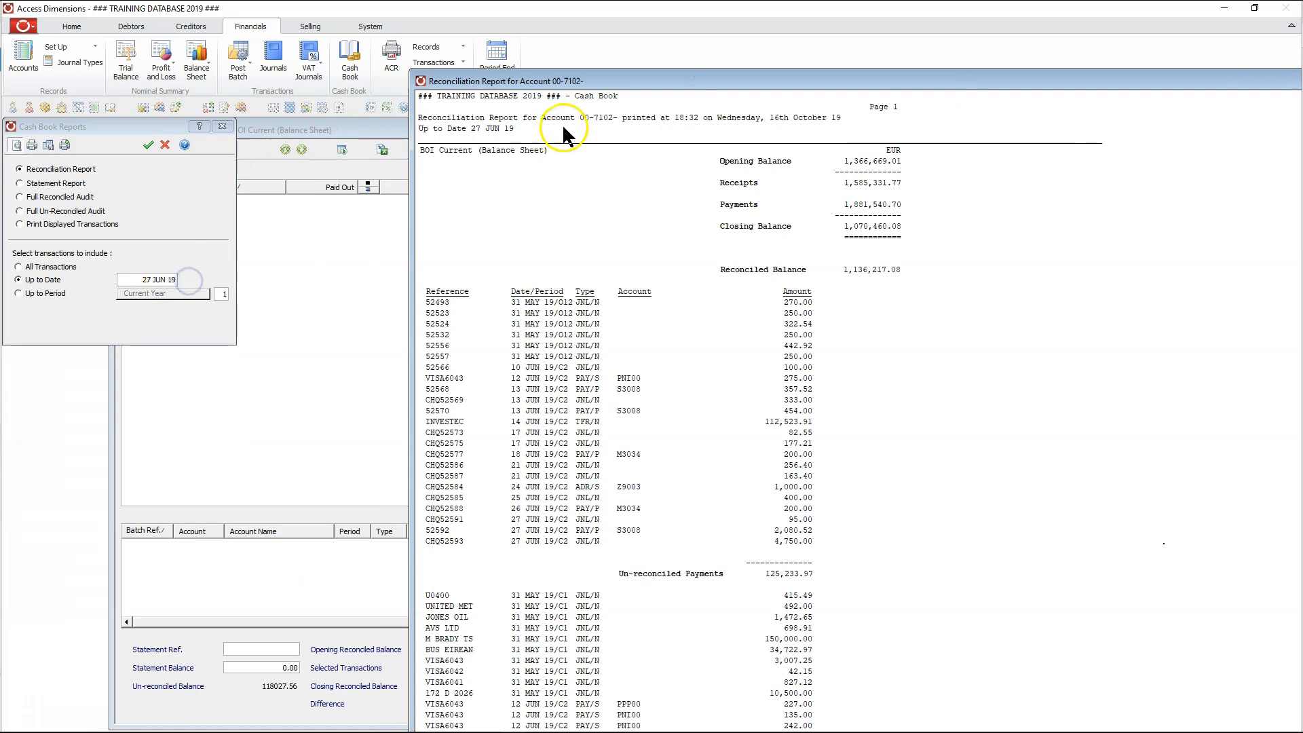
double_click(422, 82)
Preview the Reconciliation Report for transactions up to 26 JUN 19, examine the list of un-reconciled payments and close it.
left_click(126, 149)
left_click(143, 278)
double_click(173, 279)
type("26")
key("Return")
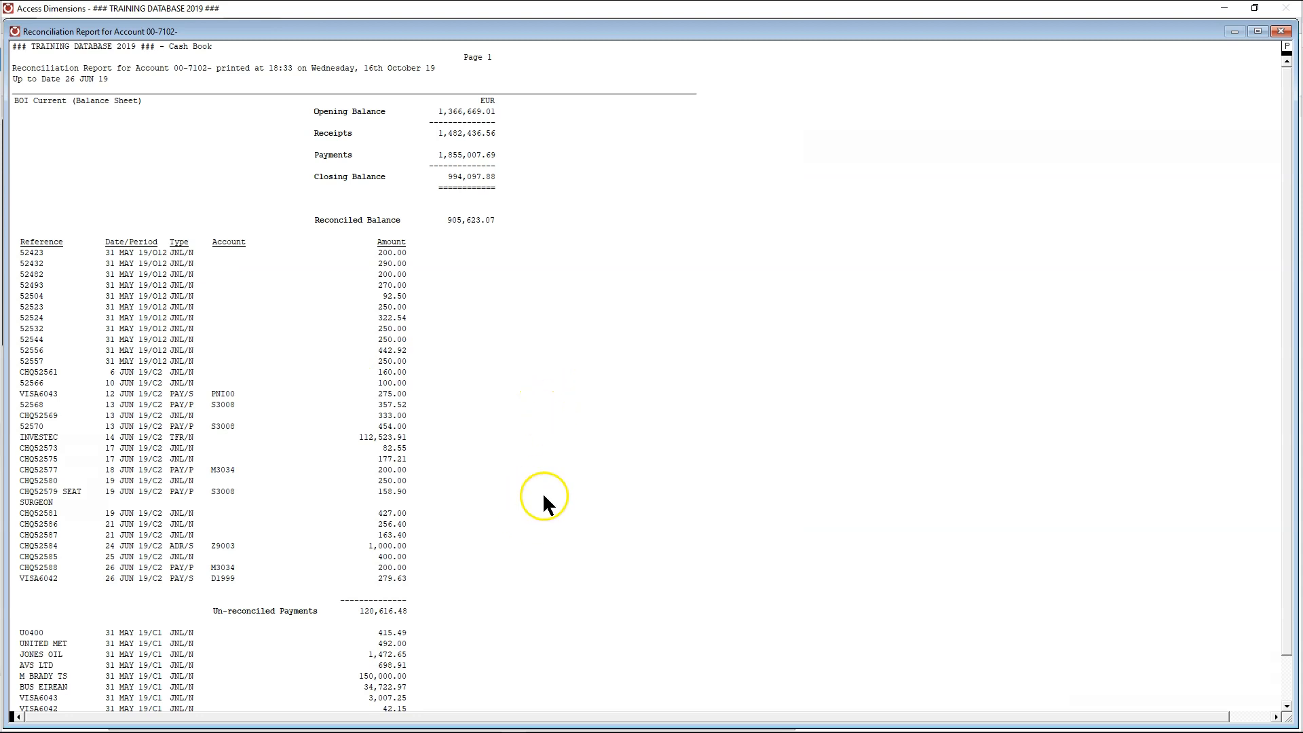
left_click_drag(468, 591, 11, 233)
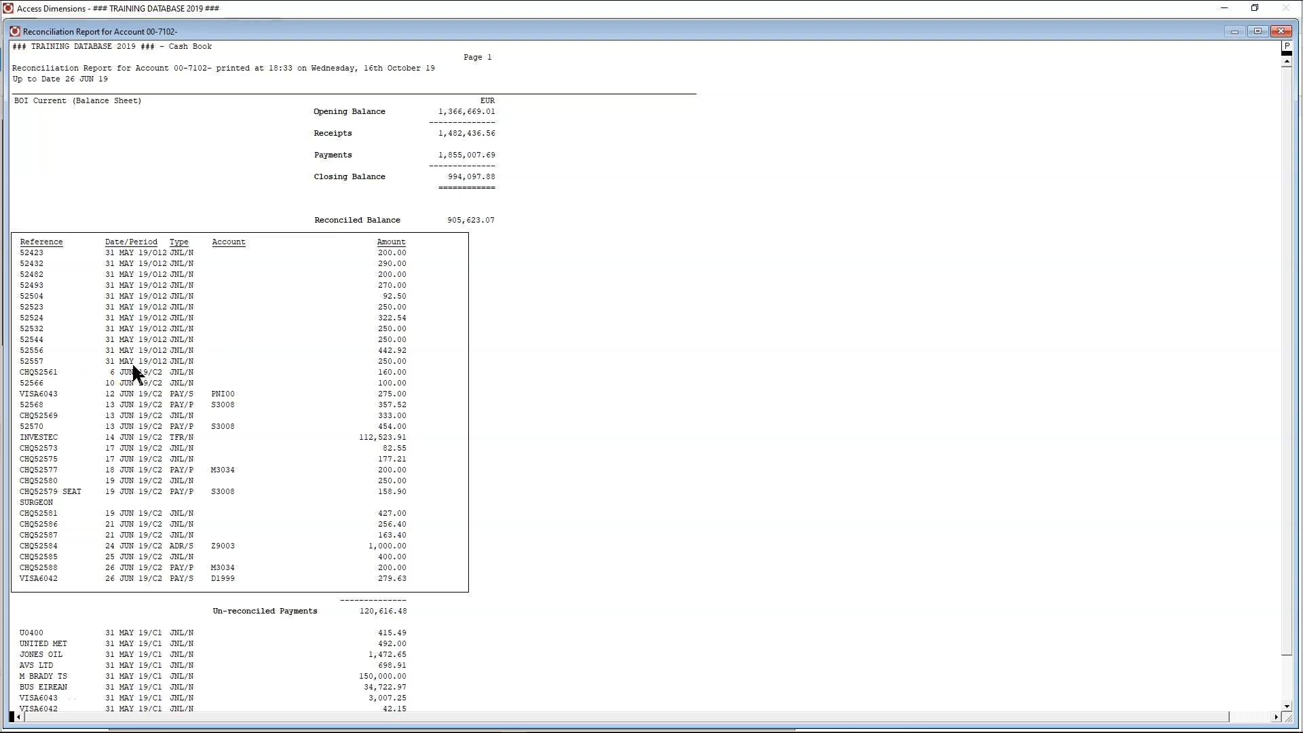
left_click(1281, 32)
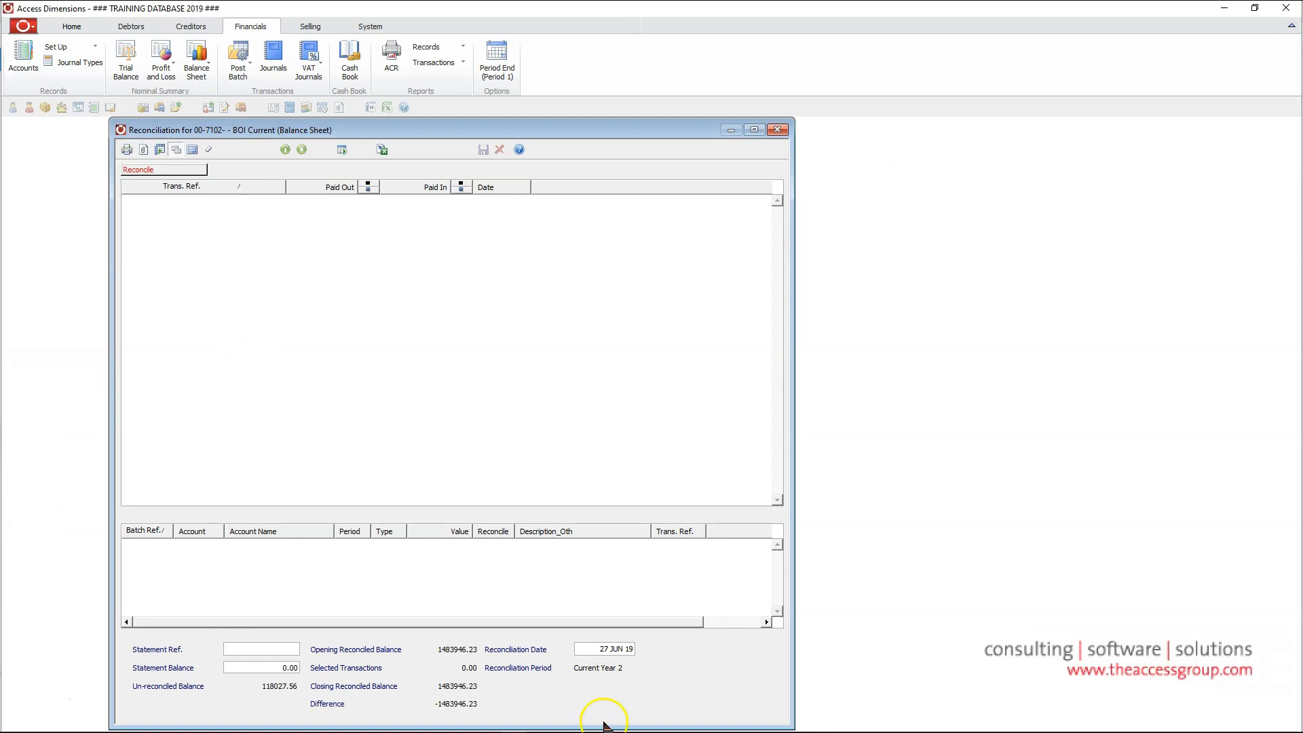
Preview the Reconciliation Report for all transactions, review it through to the cash book balance and close it.
left_click(654, 649)
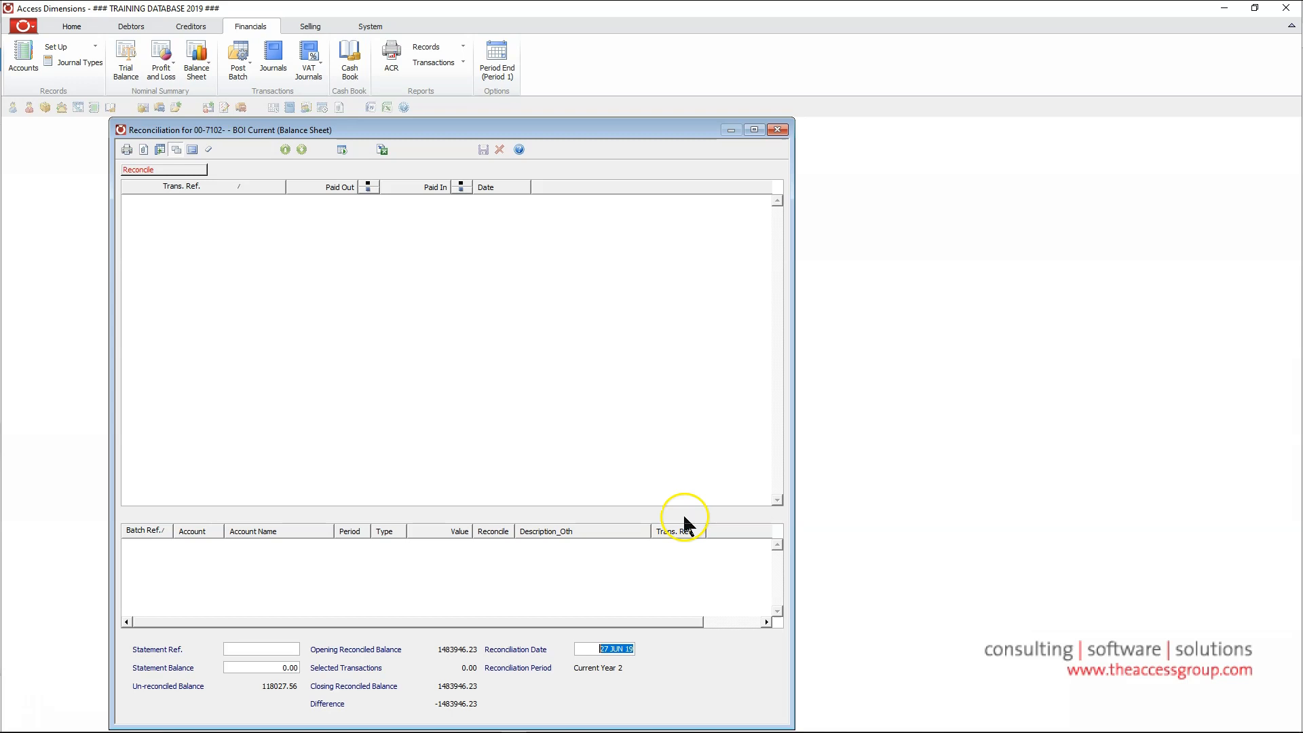
left_click(126, 150)
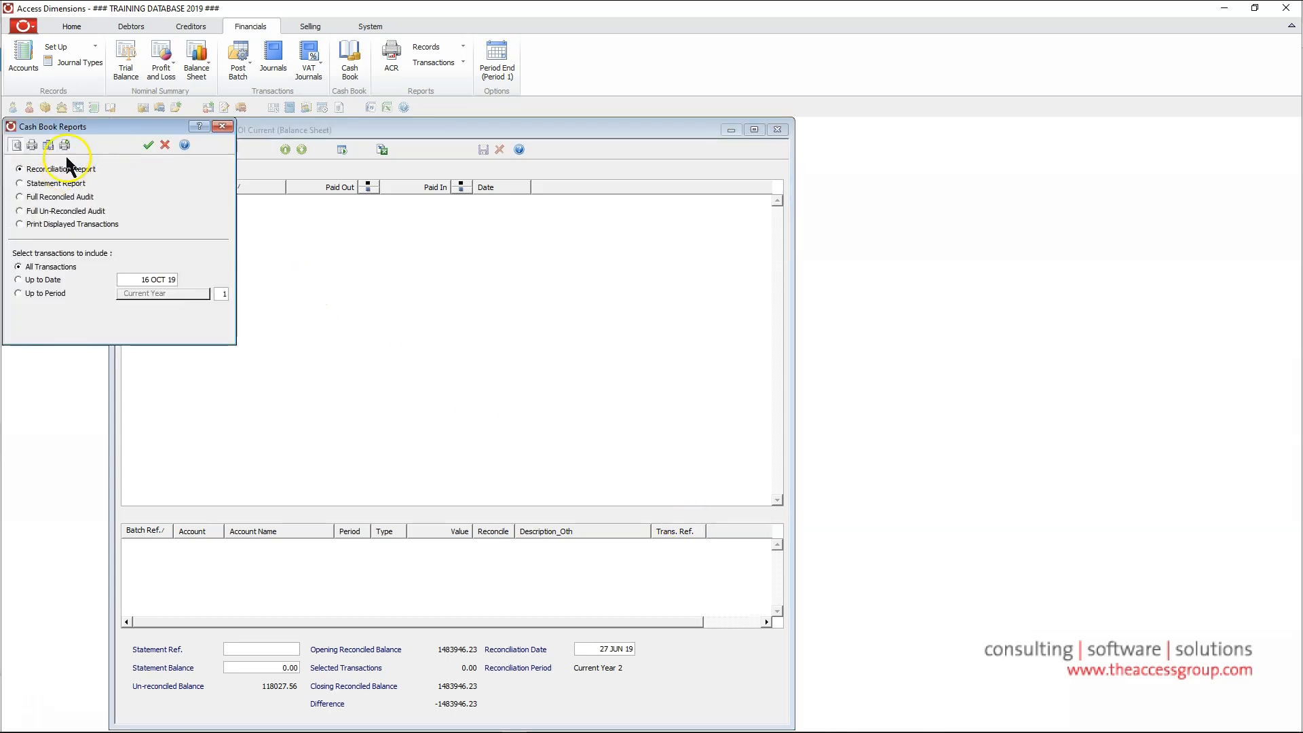
left_click_drag(128, 132, 165, 234)
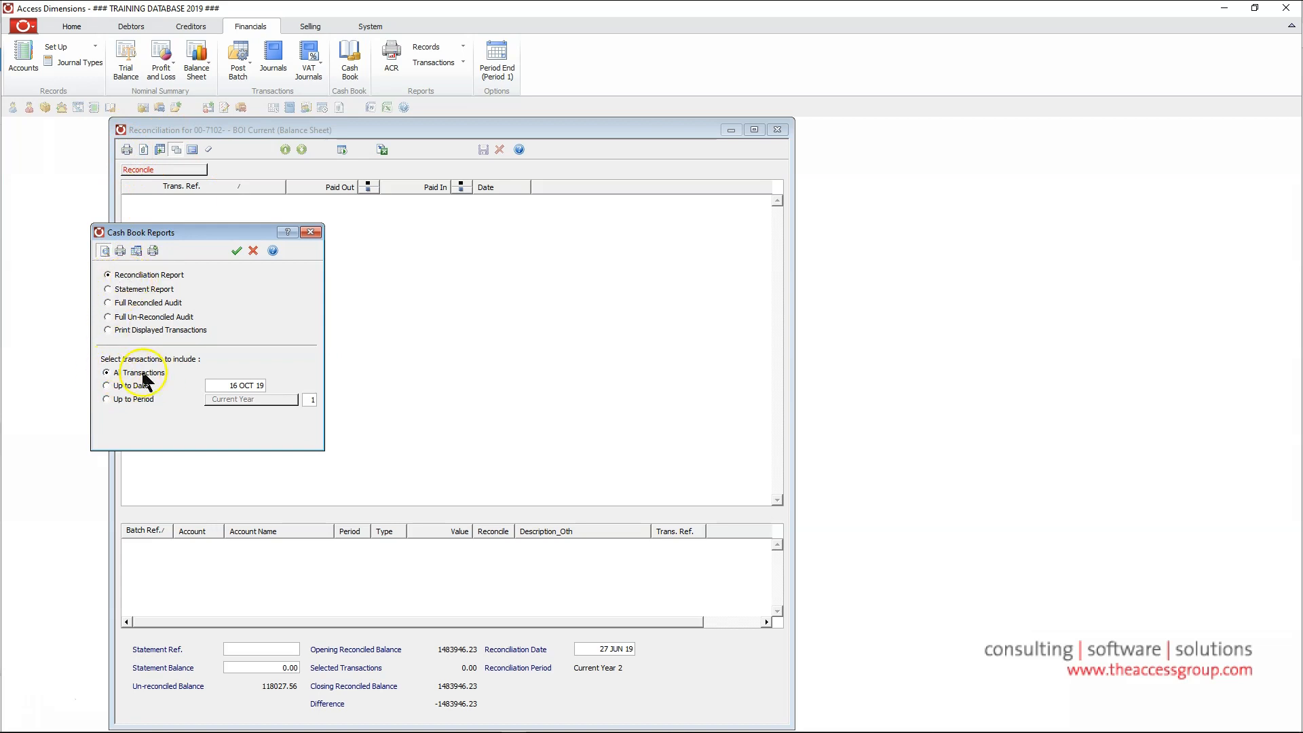
left_click(236, 252)
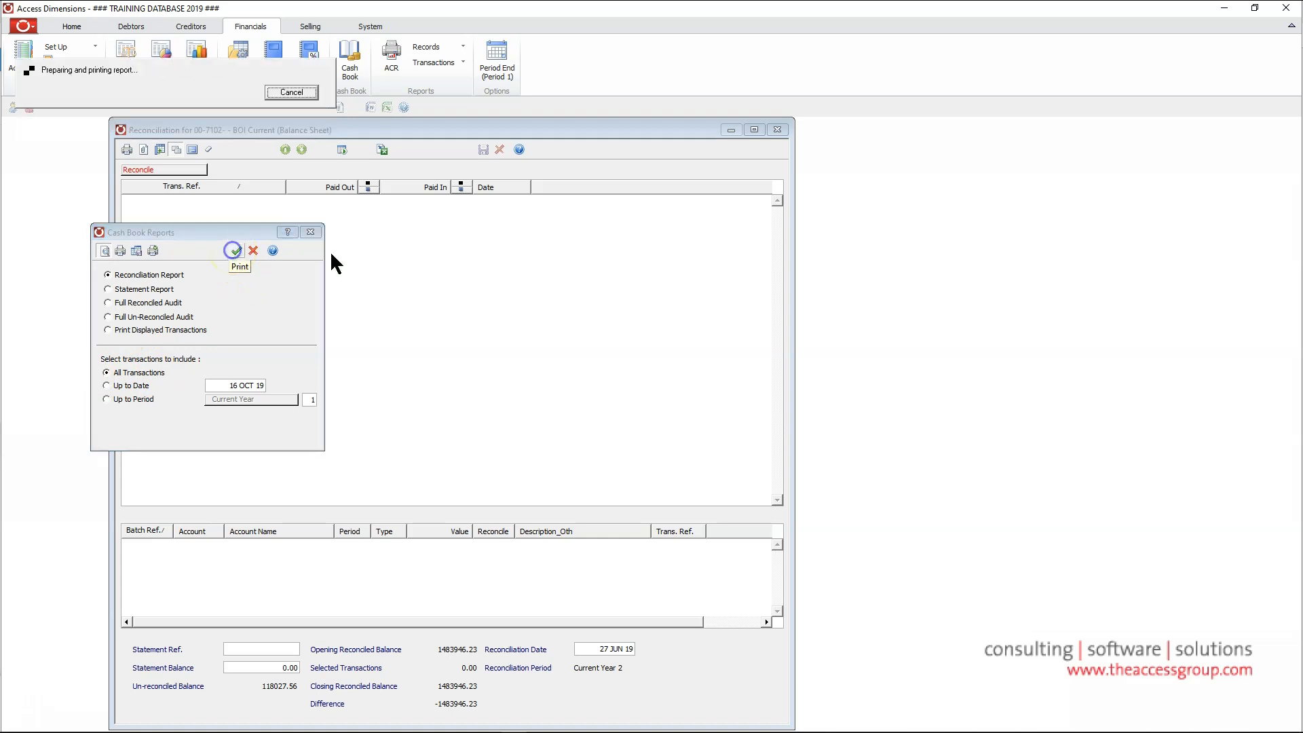
left_click_drag(1293, 154, 1272, 524)
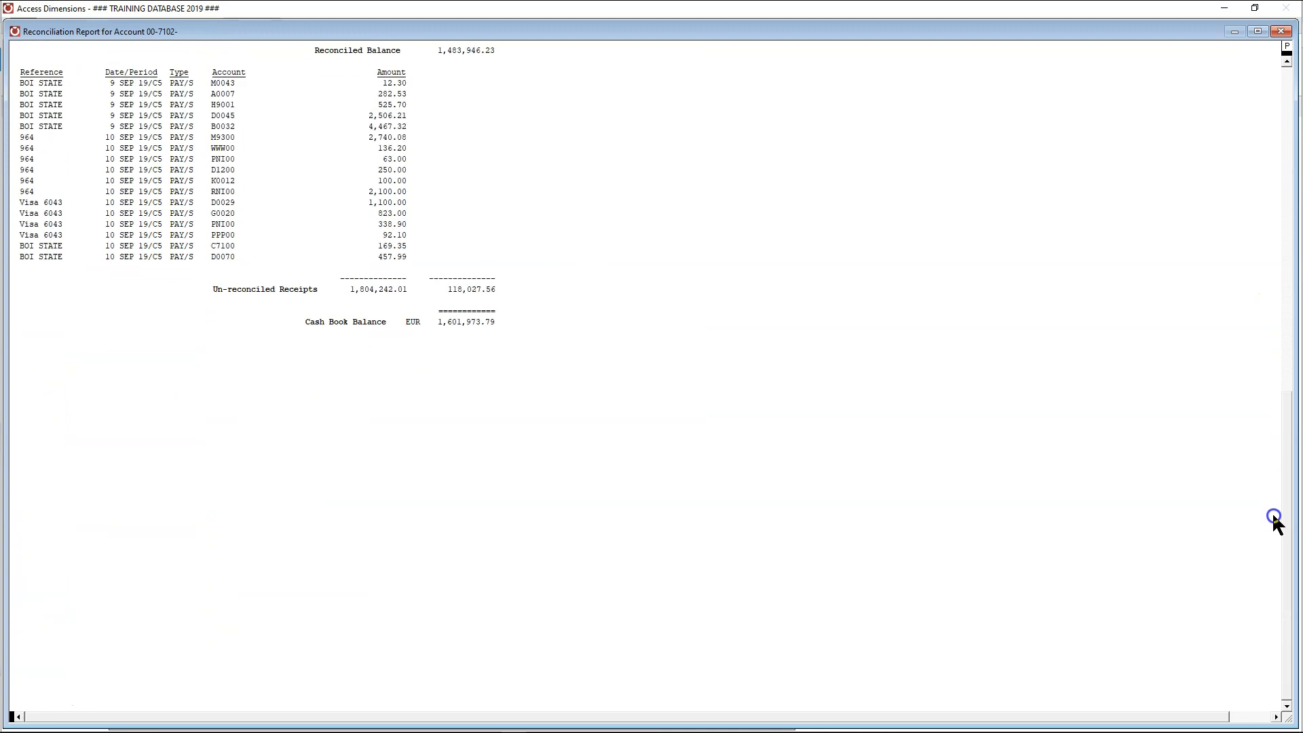
left_click(1282, 32)
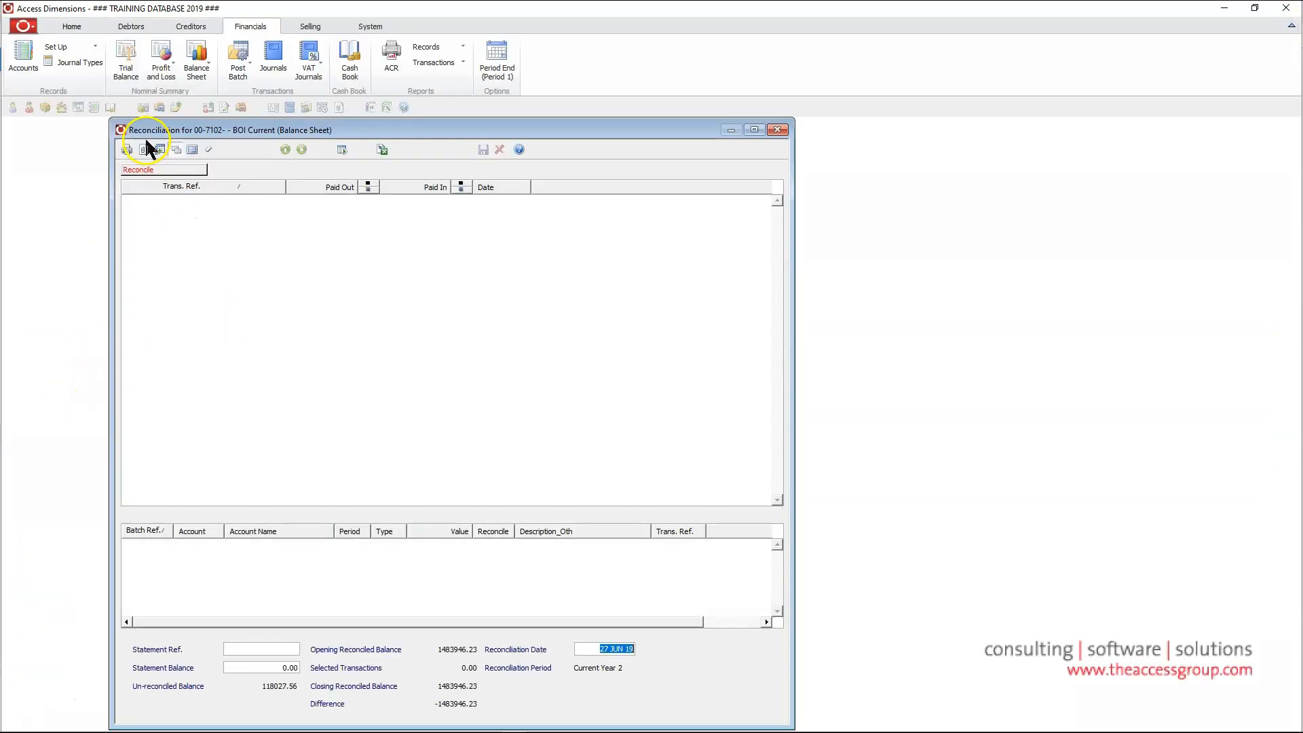
Preview the Full Reconciled Audit for the current year, examine its statement references and close it.
left_click(127, 149)
left_click(38, 278)
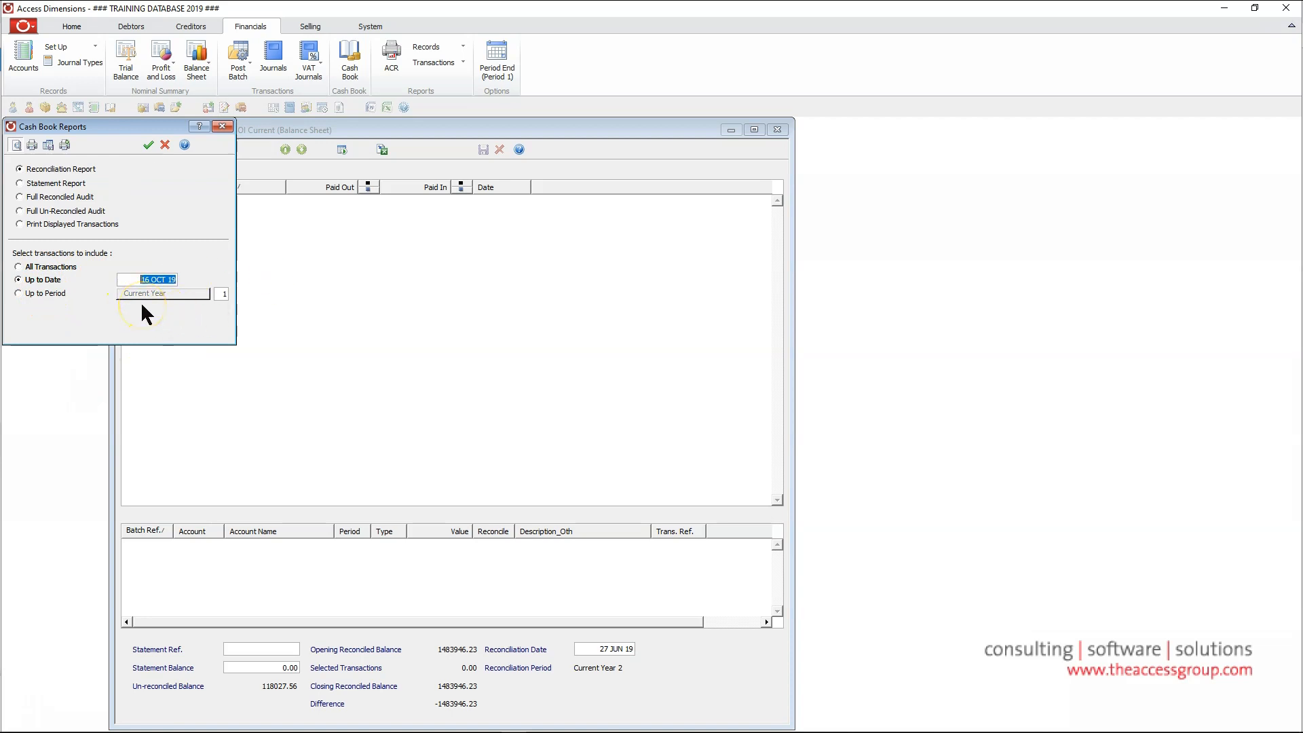
left_click(46, 185)
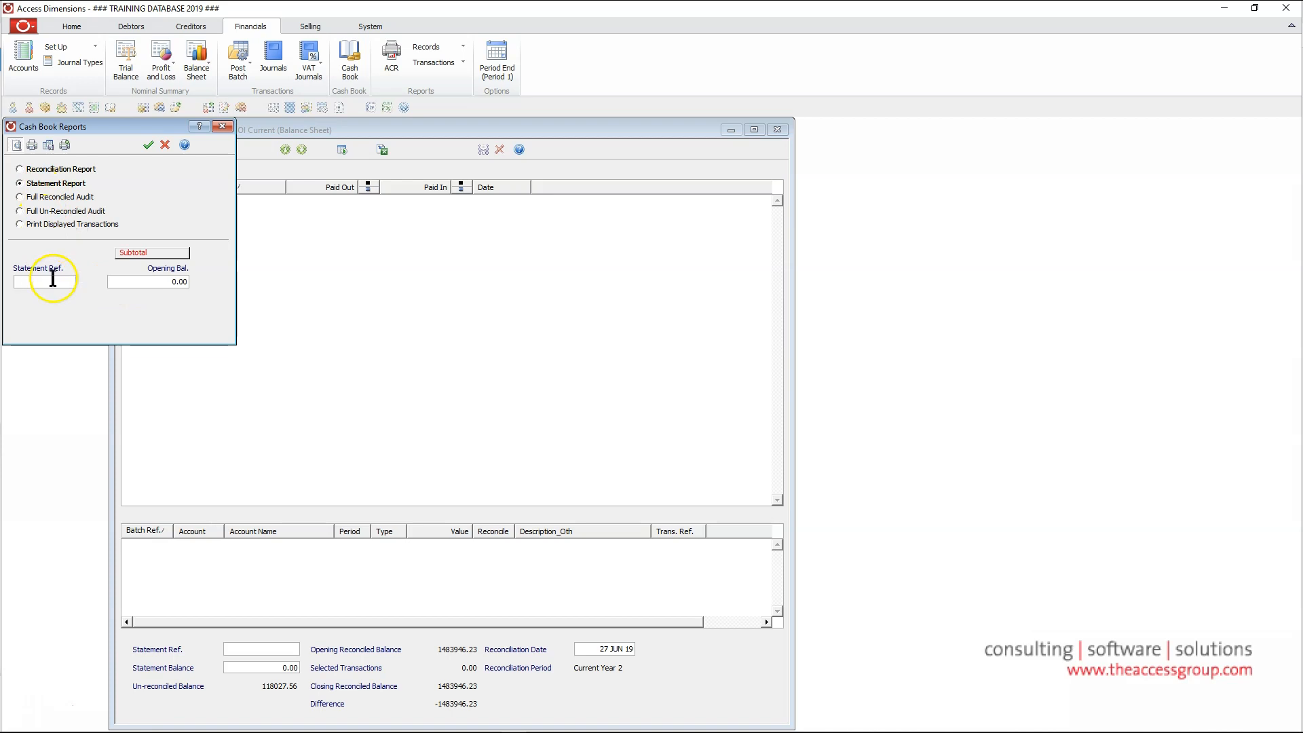
left_click(48, 196)
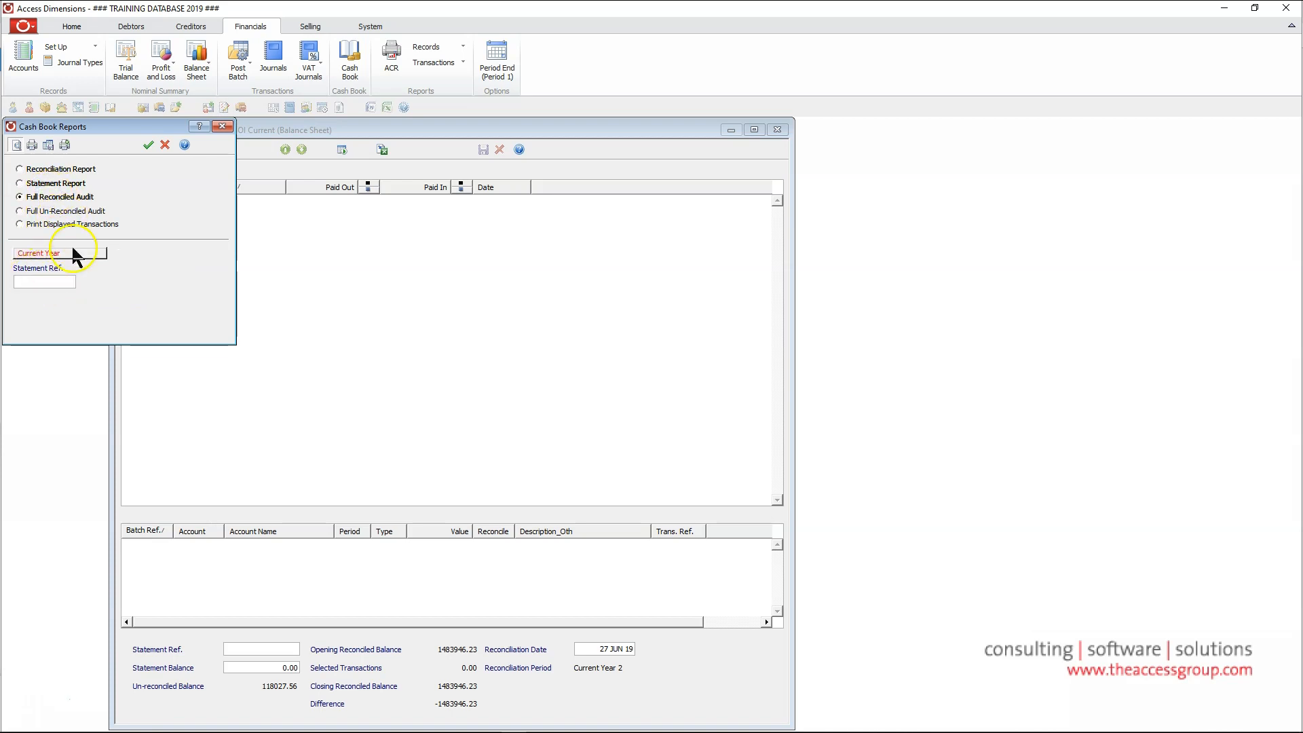
left_click(146, 147)
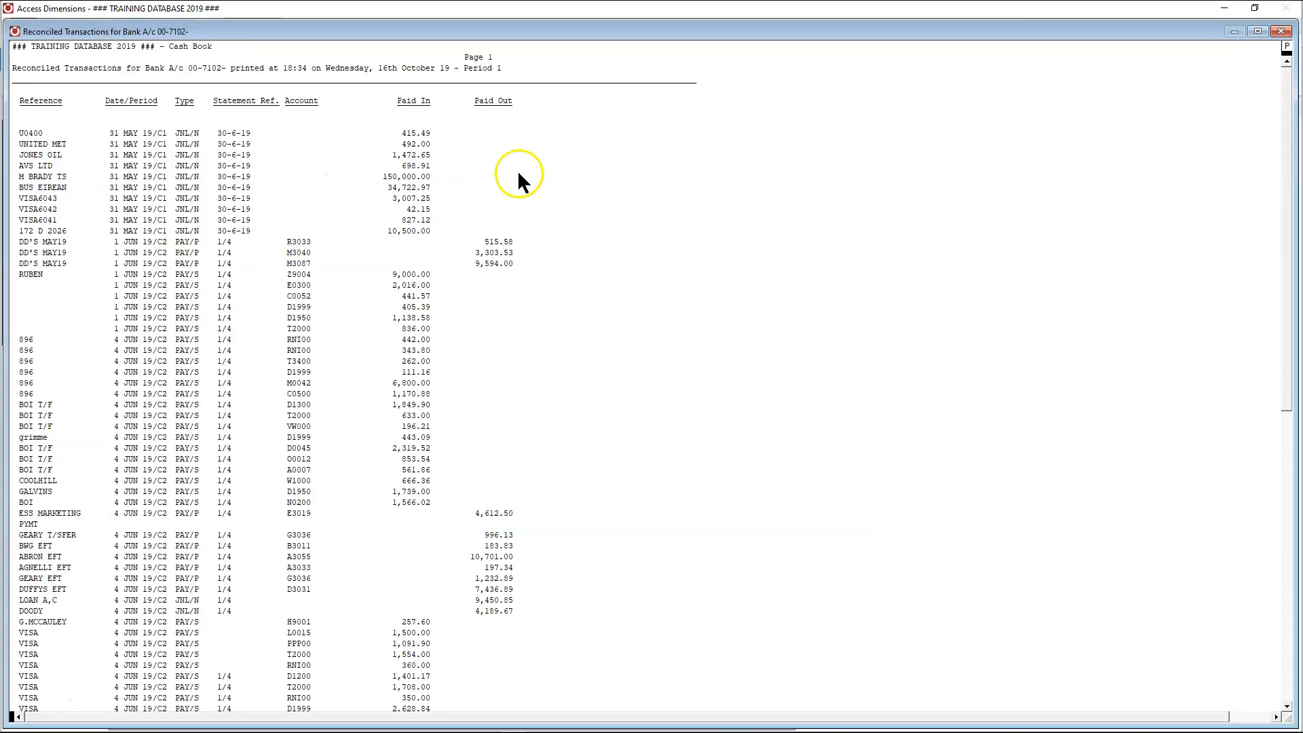
left_click_drag(215, 124, 280, 264)
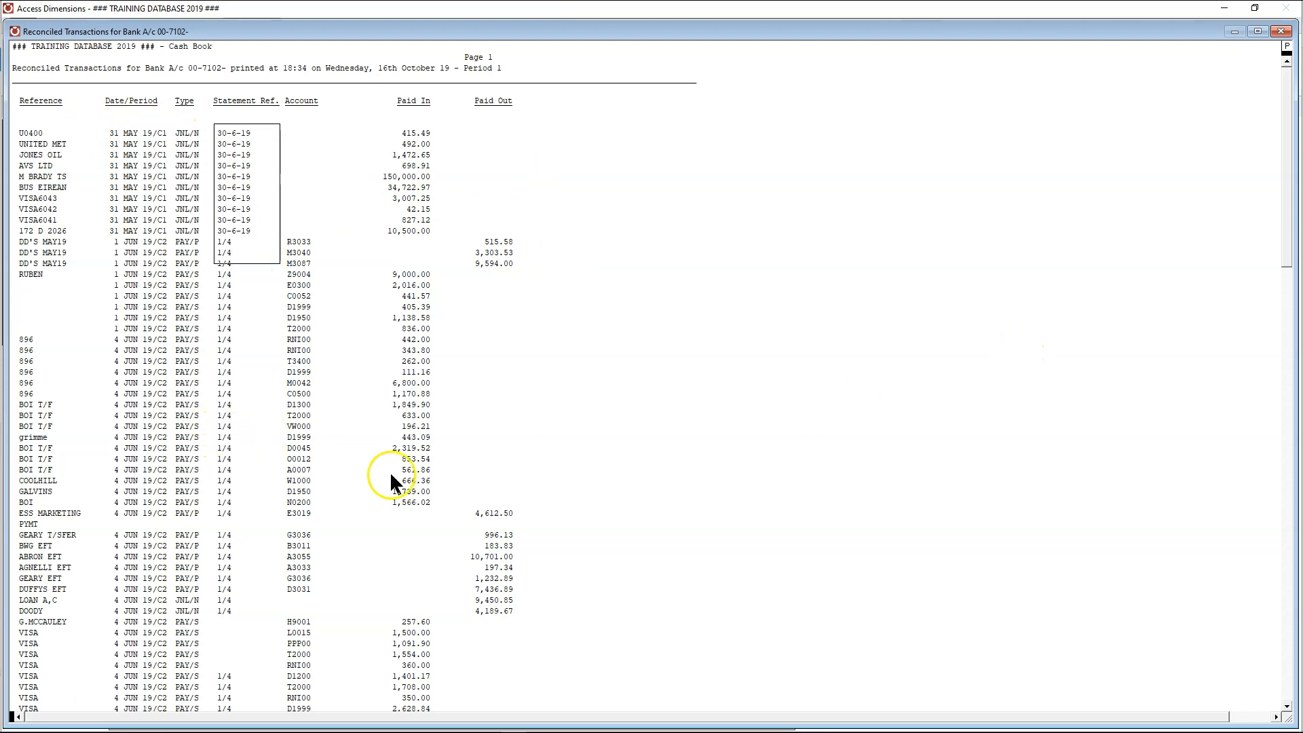
left_click_drag(1285, 255, 1279, 330)
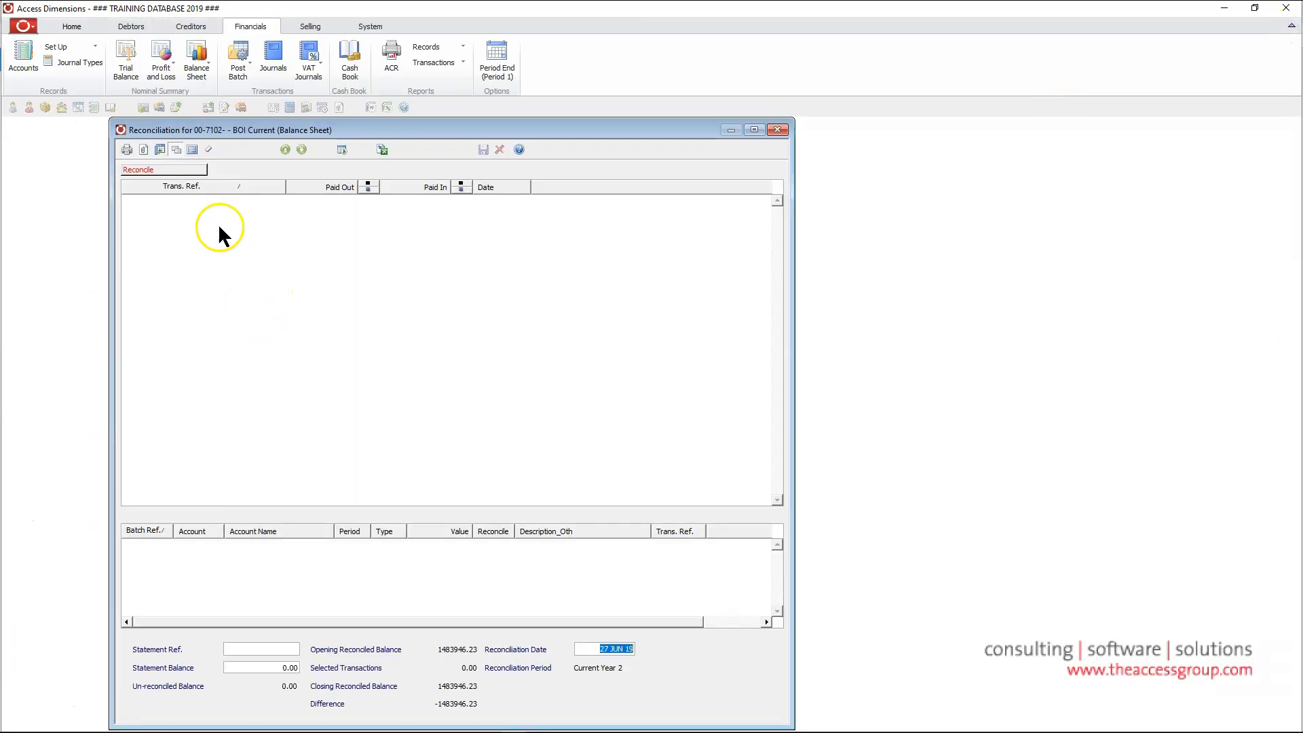
Review the Full Un-Reconciled Audit and Print Displayed Transactions options, and return to the Reconciliation Report for all transactions.
left_click(129, 149)
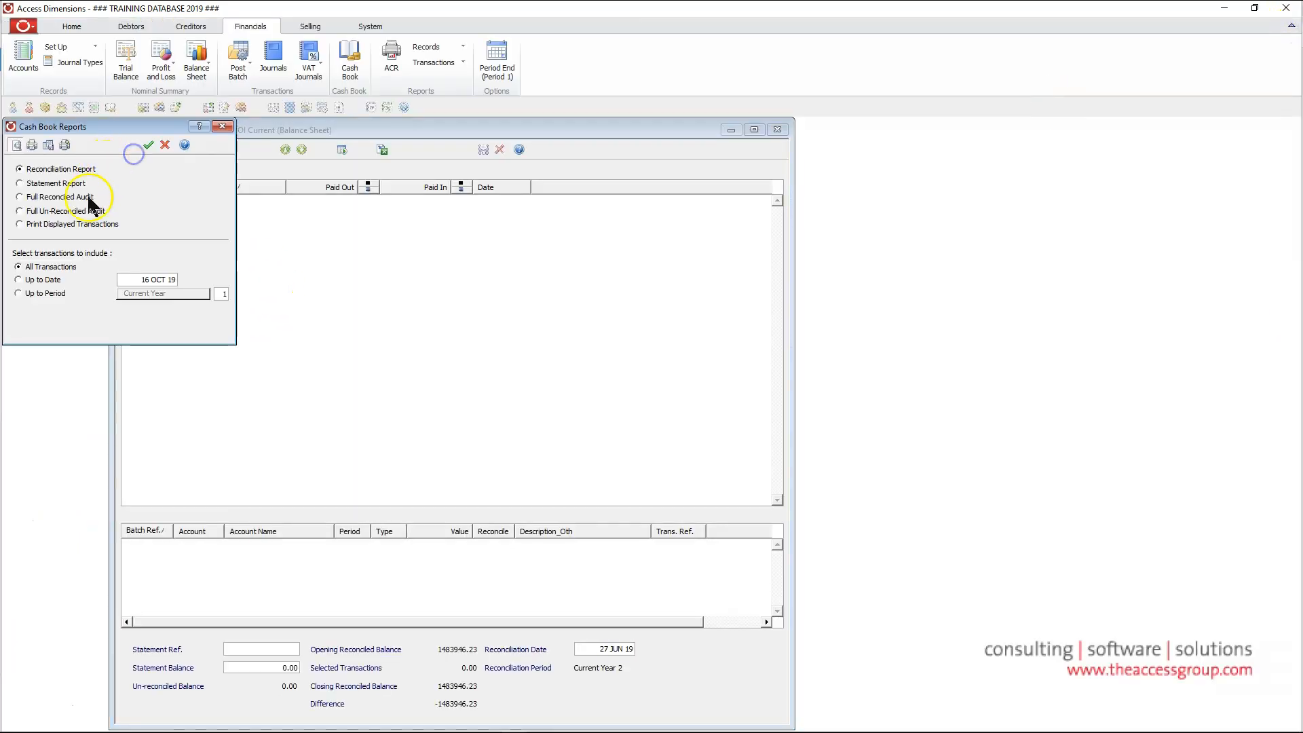
left_click(42, 213)
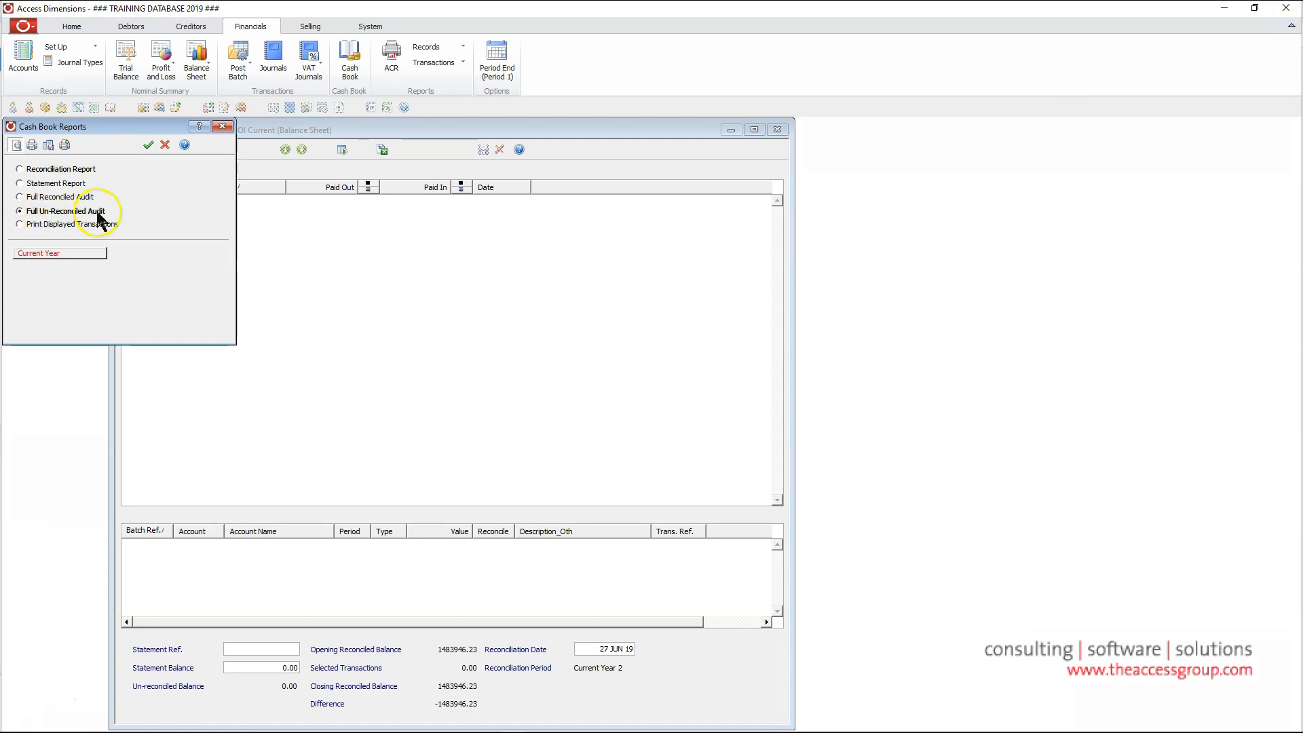
left_click(66, 224)
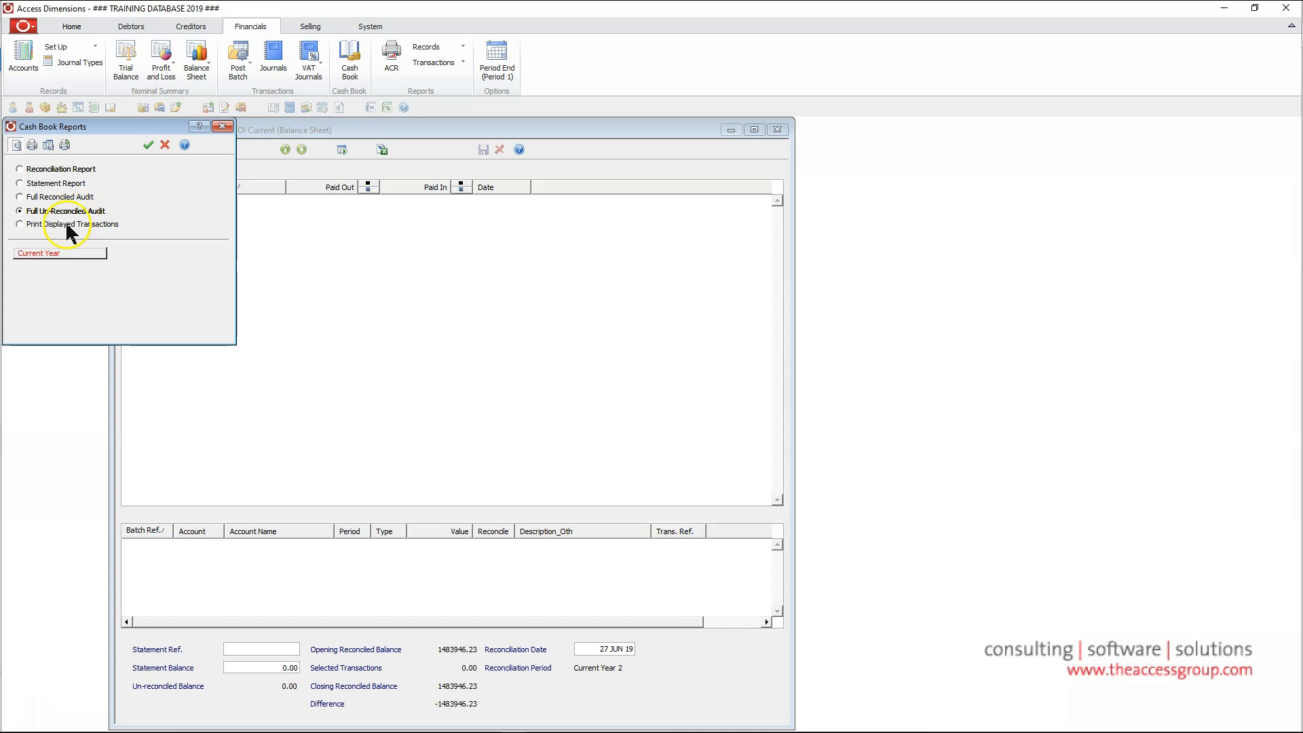
left_click(29, 223)
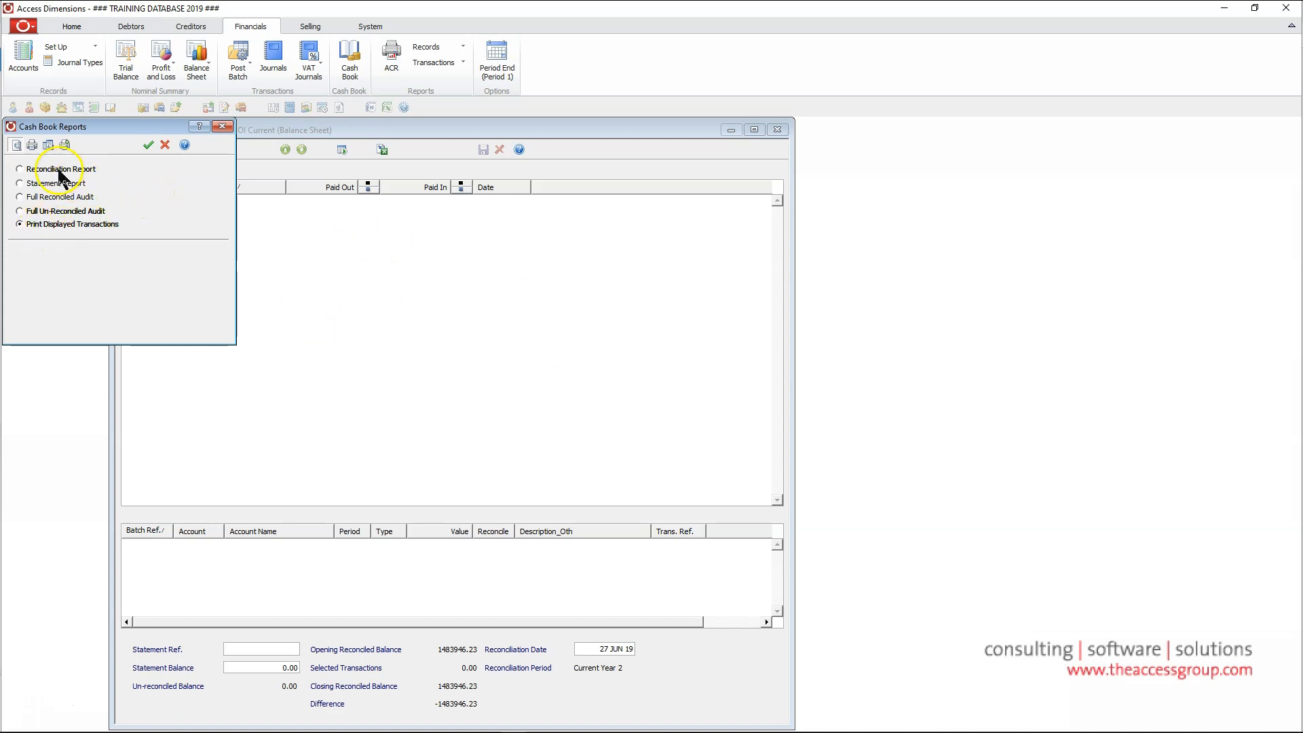
left_click(21, 171)
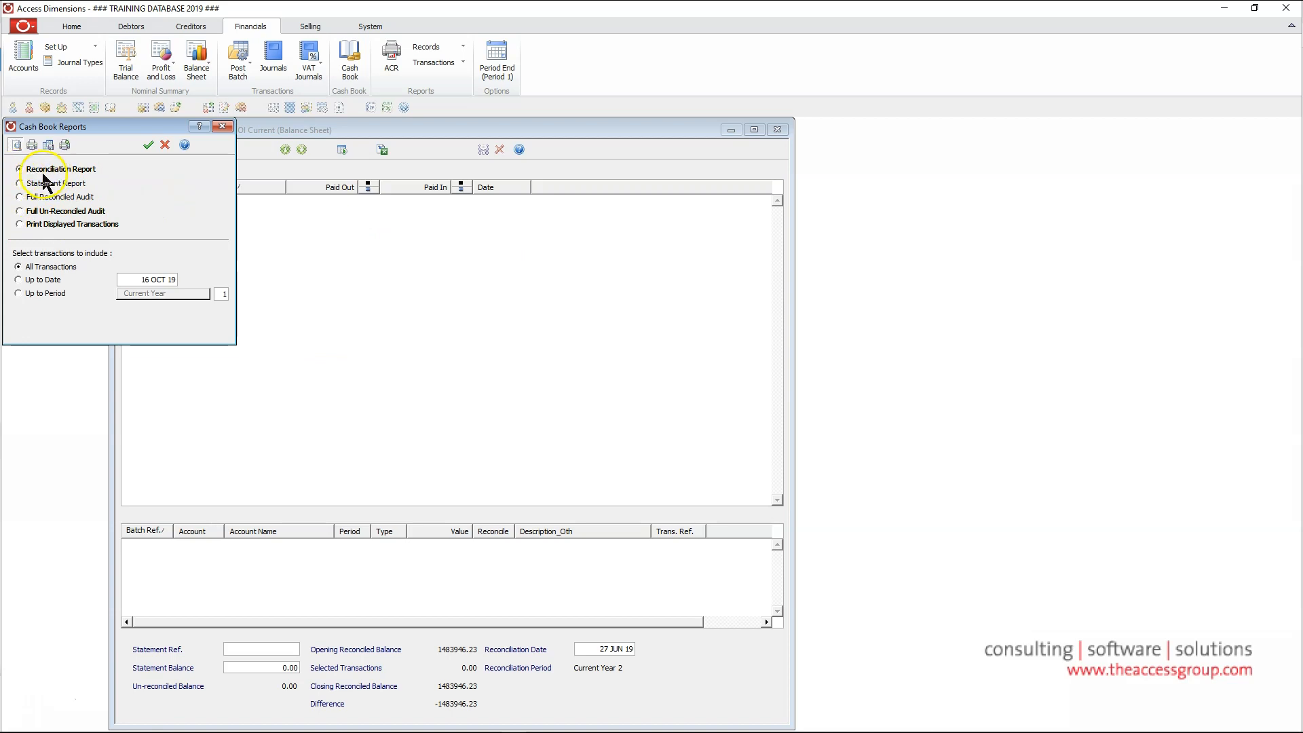
left_click_drag(79, 128, 439, 179)
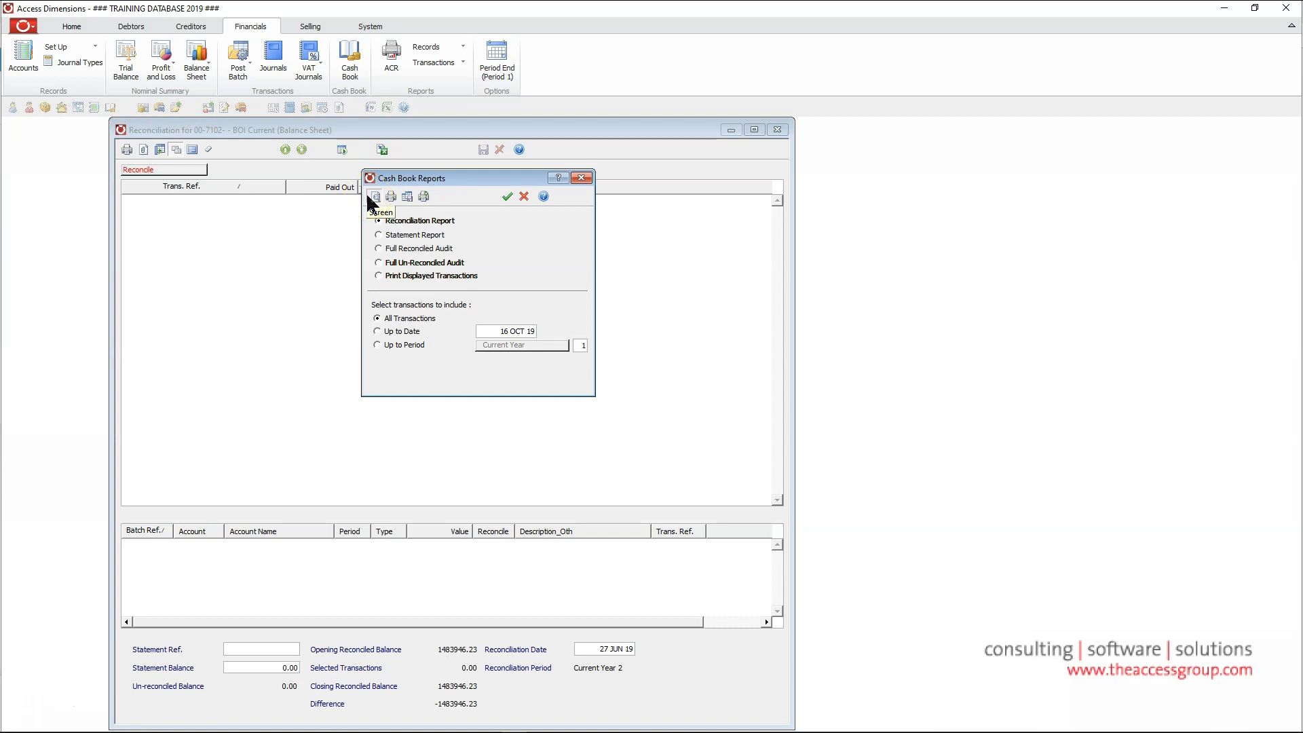
left_click(378, 319)
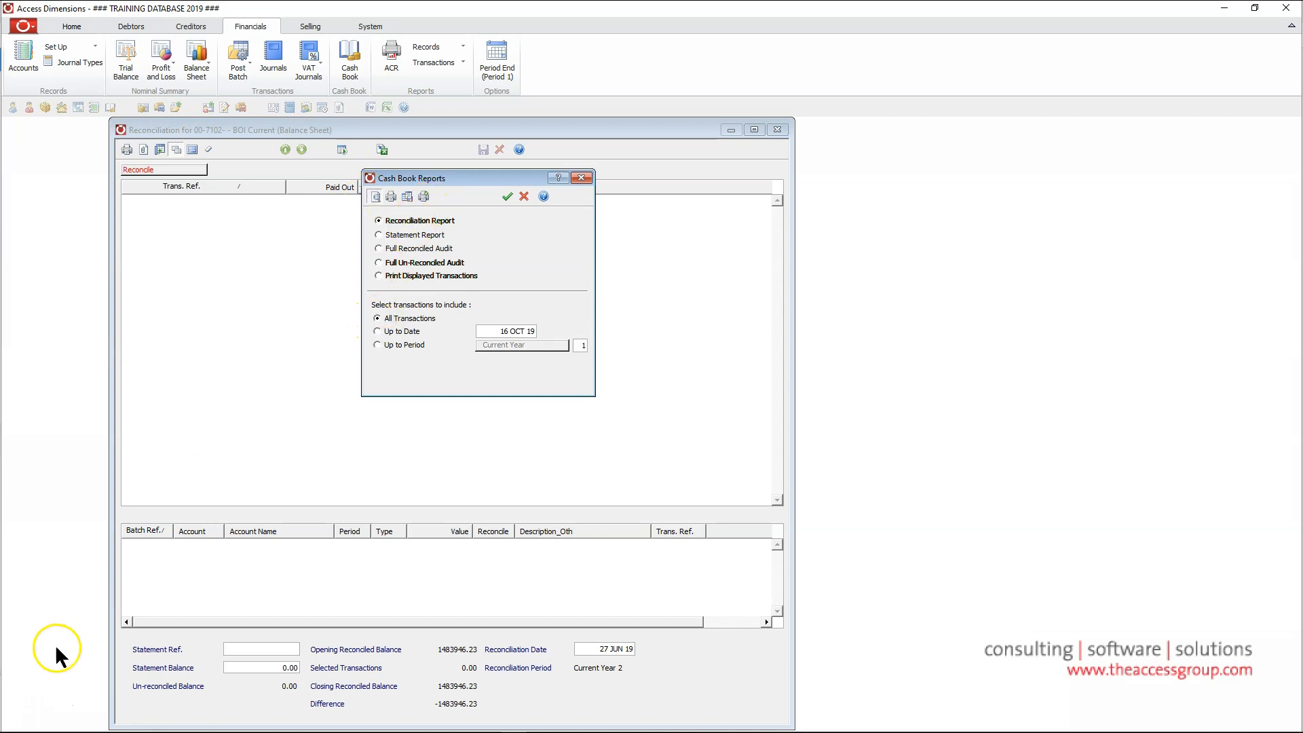